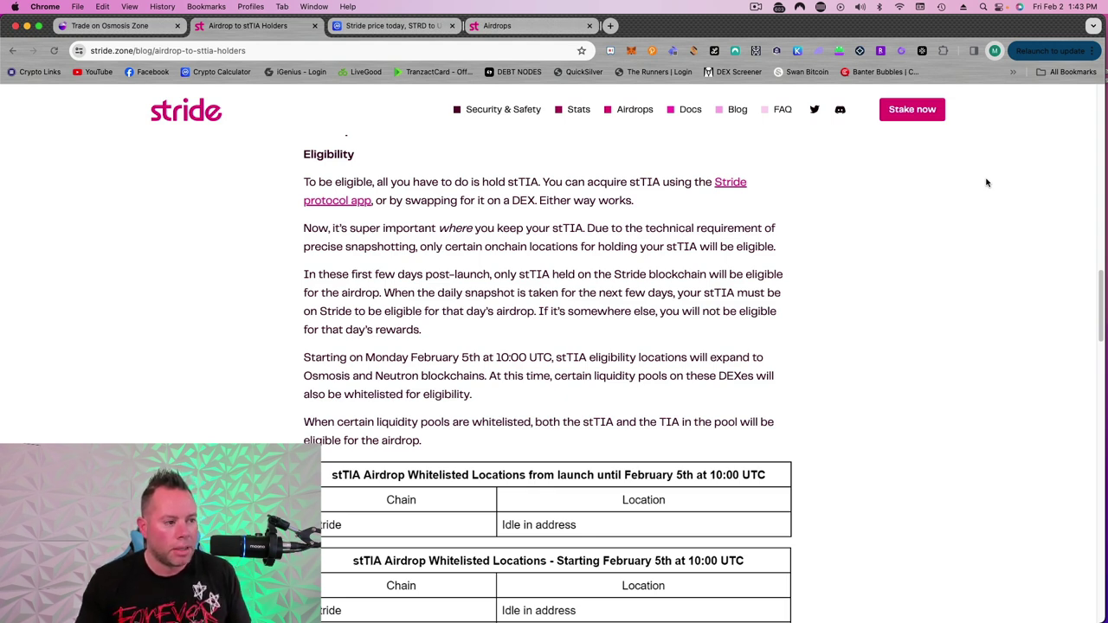
- Show the CoinMarketCap STRD price chart for 1 month, then for 1 year
{"action": "scroll", "coordinate": [669, 293], "scroll_direction": "down", "scroll_amount": 2}
{"action": "scroll", "coordinate": [595, 317], "scroll_direction": "down", "scroll_amount": 2}
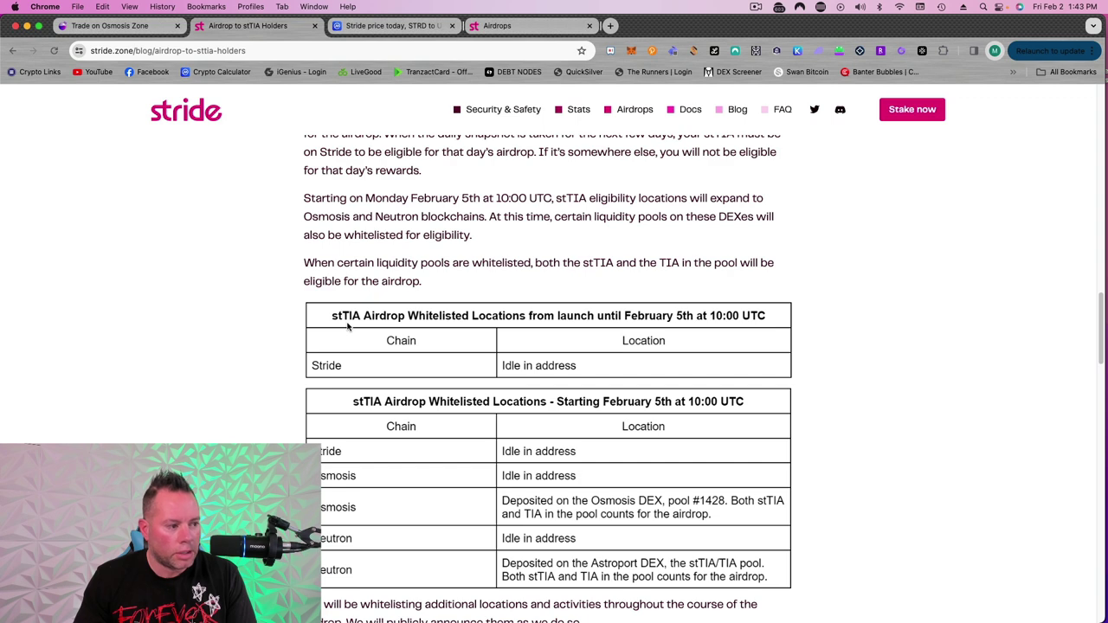
{"action": "scroll", "coordinate": [348, 325], "scroll_direction": "down", "scroll_amount": 1}
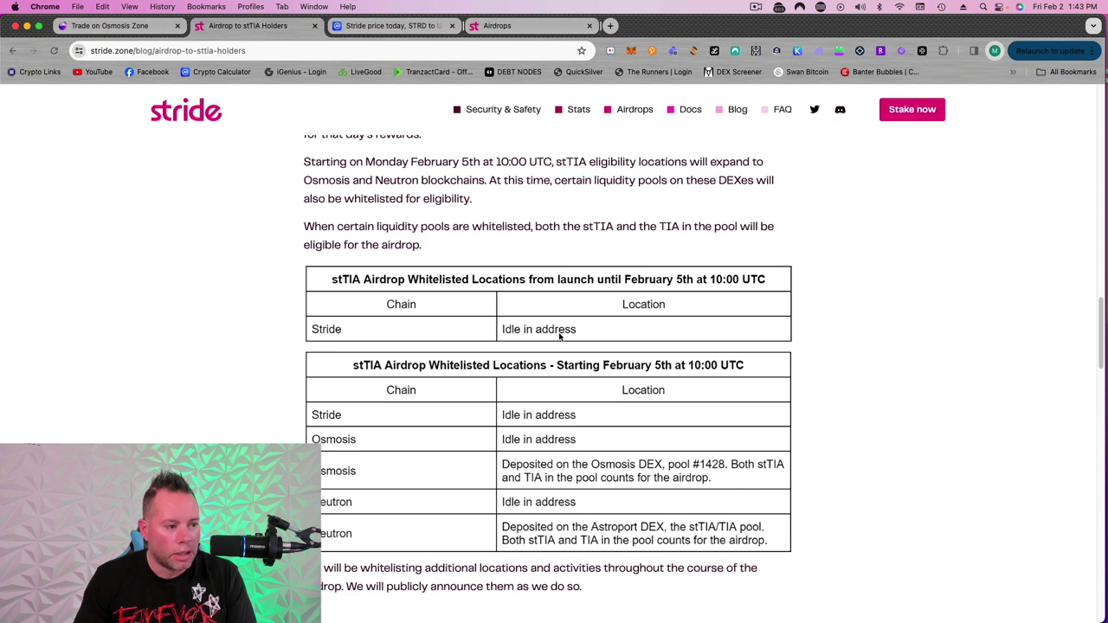
{"action": "scroll", "coordinate": [544, 329], "scroll_direction": "down", "scroll_amount": 1}
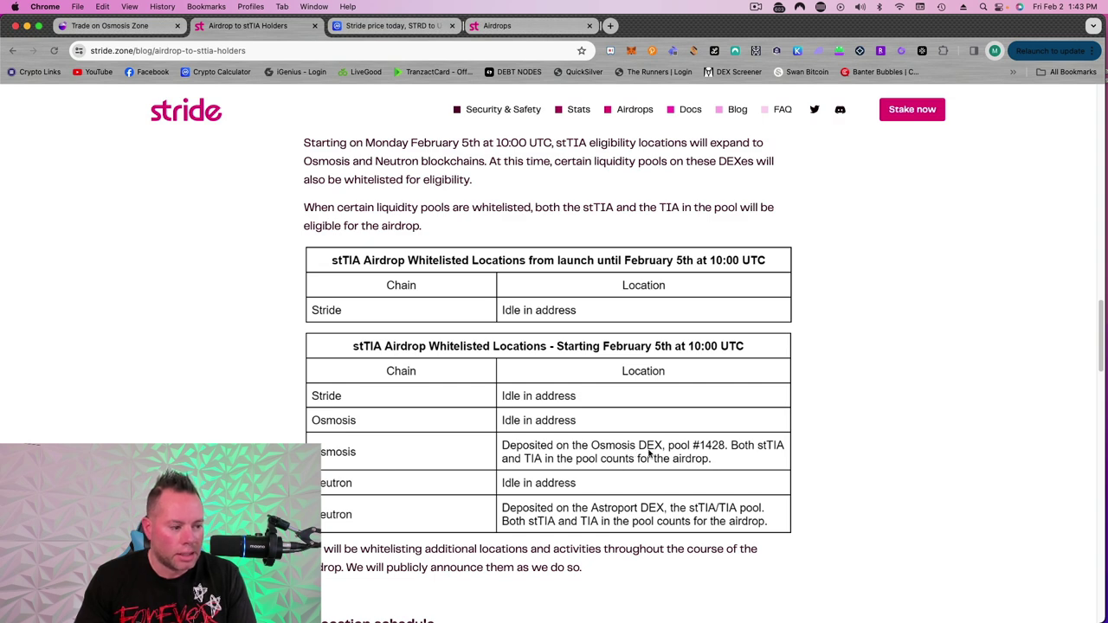
{"action": "scroll", "coordinate": [649, 451], "scroll_direction": "down", "scroll_amount": 10}
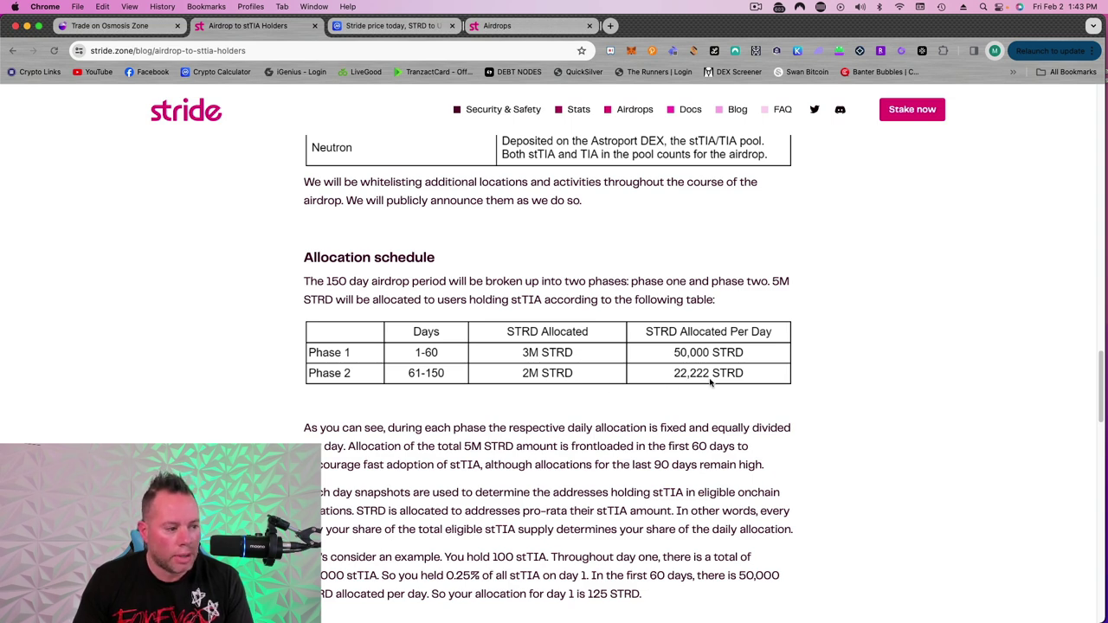
{"action": "scroll", "coordinate": [710, 382], "scroll_direction": "down", "scroll_amount": 2}
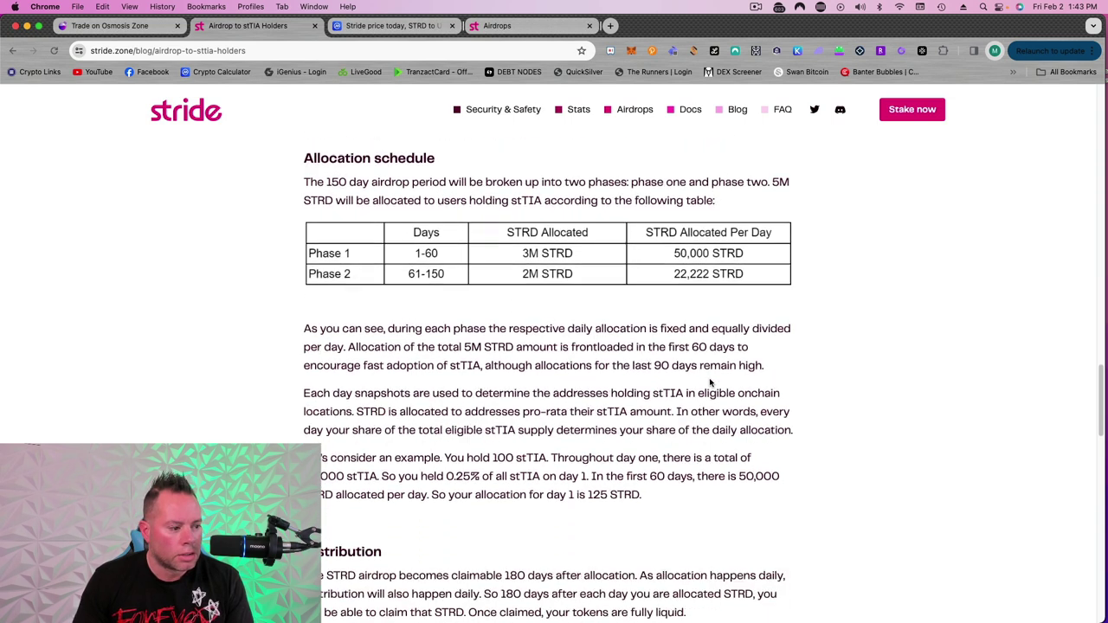
{"action": "scroll", "coordinate": [710, 382], "scroll_direction": "down", "scroll_amount": 4}
{"action": "scroll", "coordinate": [712, 383], "scroll_direction": "down", "scroll_amount": 2}
{"action": "scroll", "coordinate": [606, 363], "scroll_direction": "down", "scroll_amount": 1}
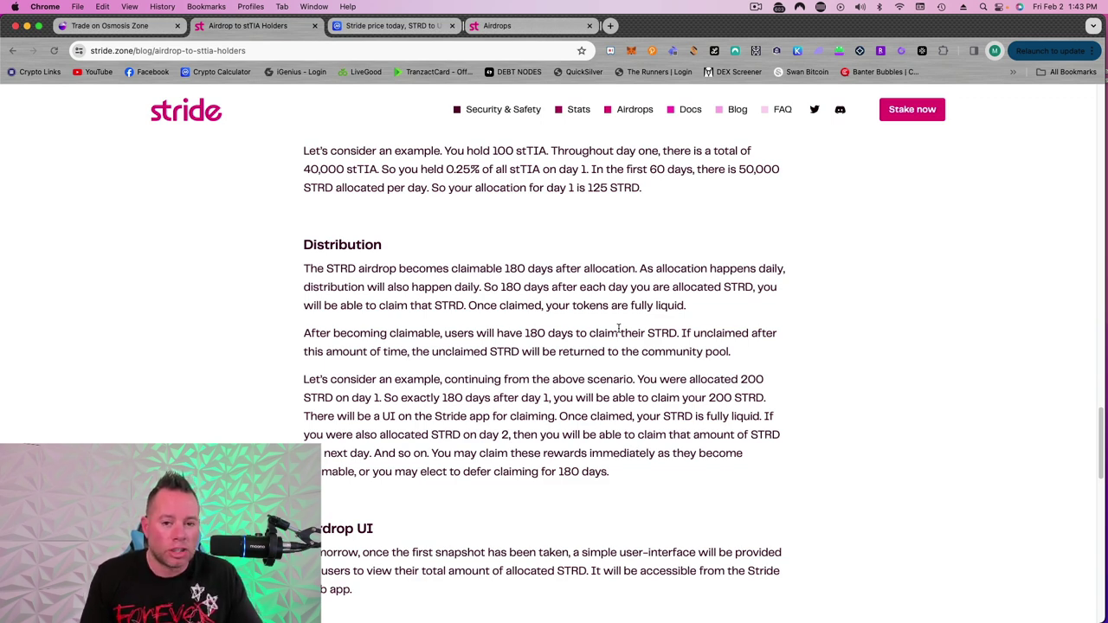
{"action": "left_click", "coordinate": [370, 26]}
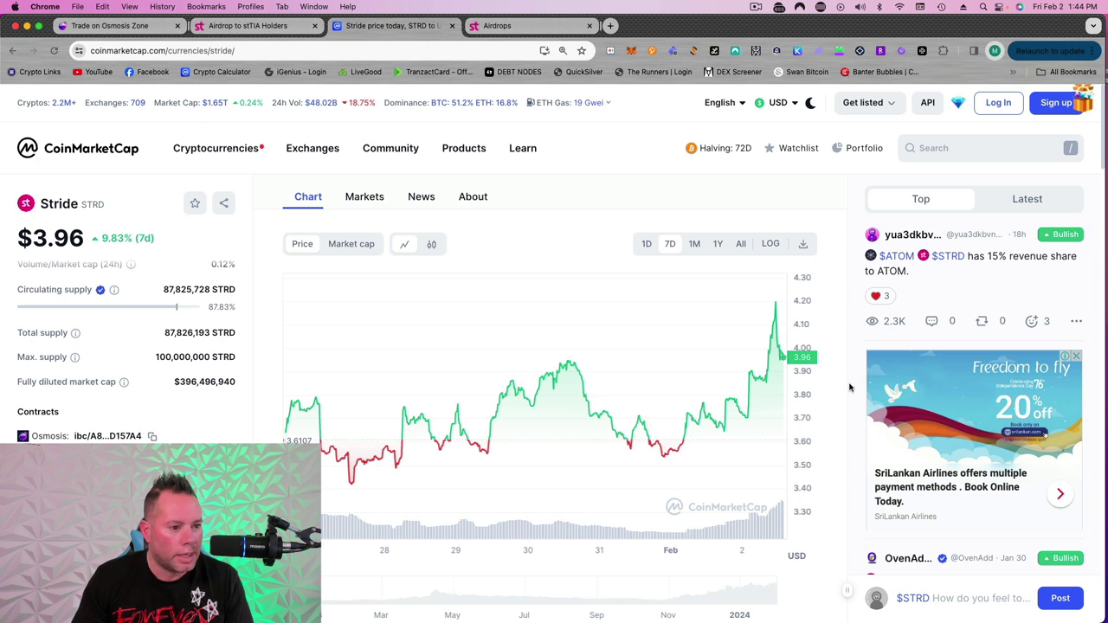
{"action": "left_click", "coordinate": [698, 245]}
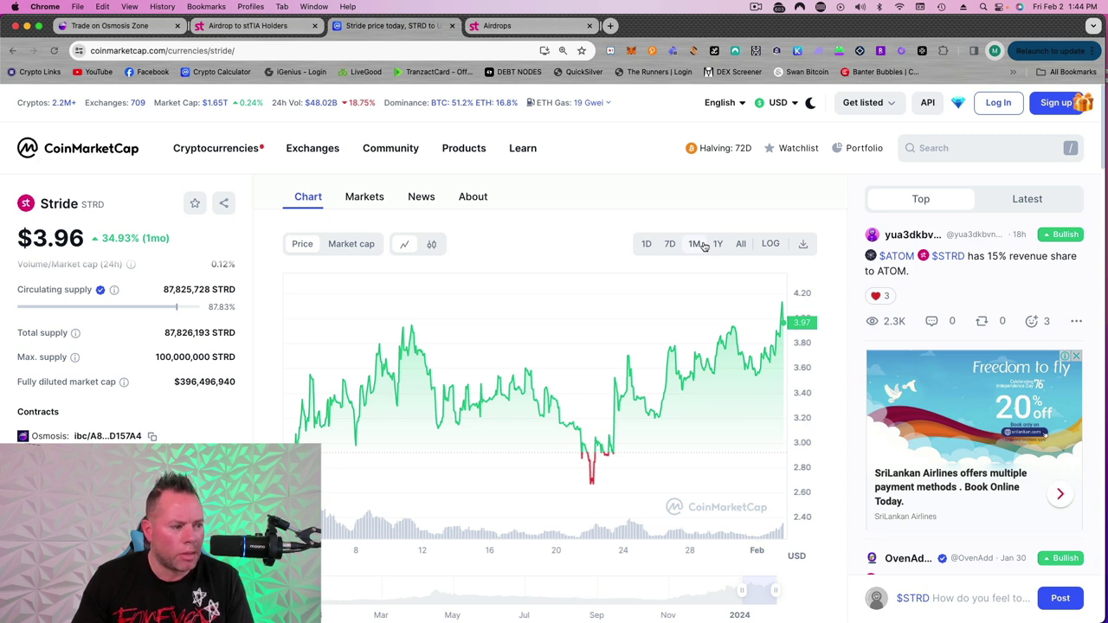
{"action": "left_click", "coordinate": [719, 245]}
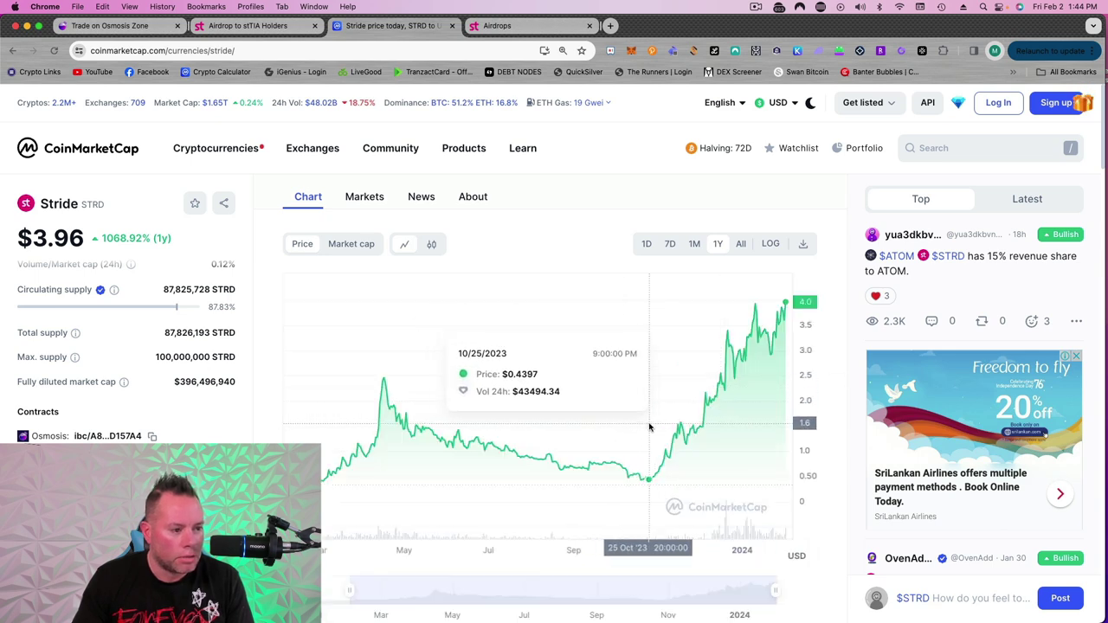
- View Stride's airdrops page, then go to the Osmosis Zone swap page
{"action": "left_click", "coordinate": [499, 26]}
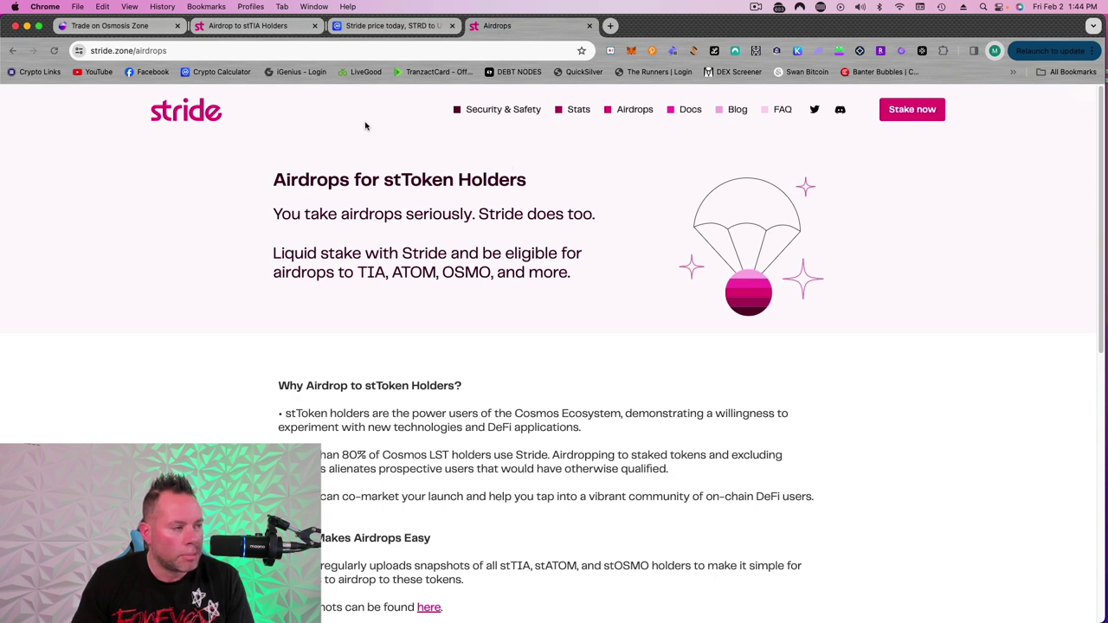
{"action": "left_click", "coordinate": [147, 29]}
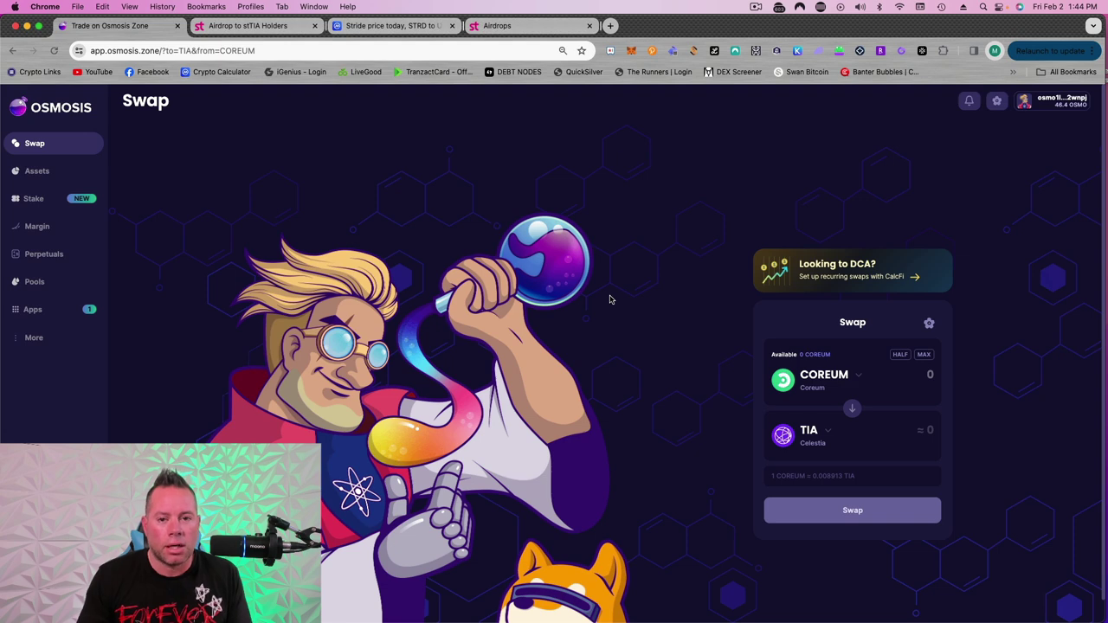
- Set the Osmosis swap pair to OSMO → TIA
{"action": "left_click", "coordinate": [859, 381]}
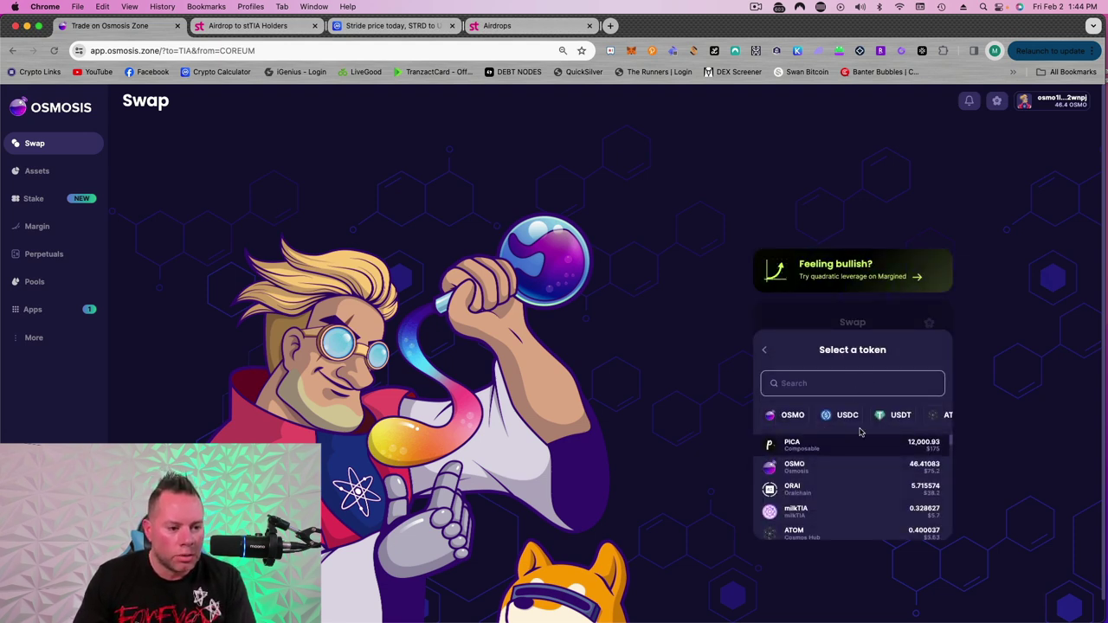
{"action": "left_click", "coordinate": [864, 468]}
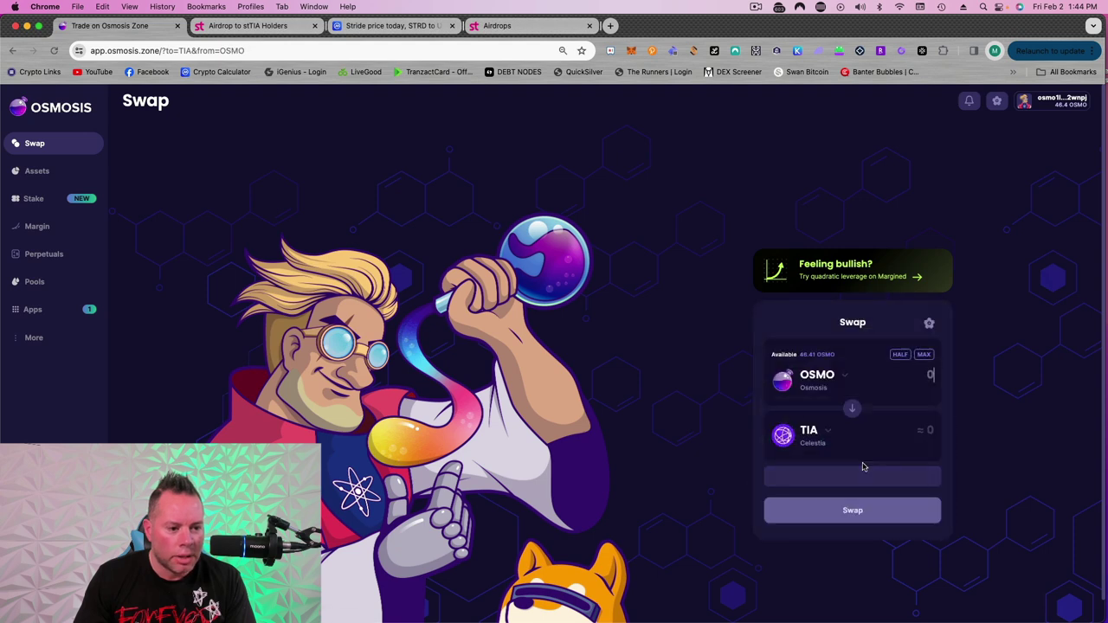
{"action": "left_click", "coordinate": [809, 437]}
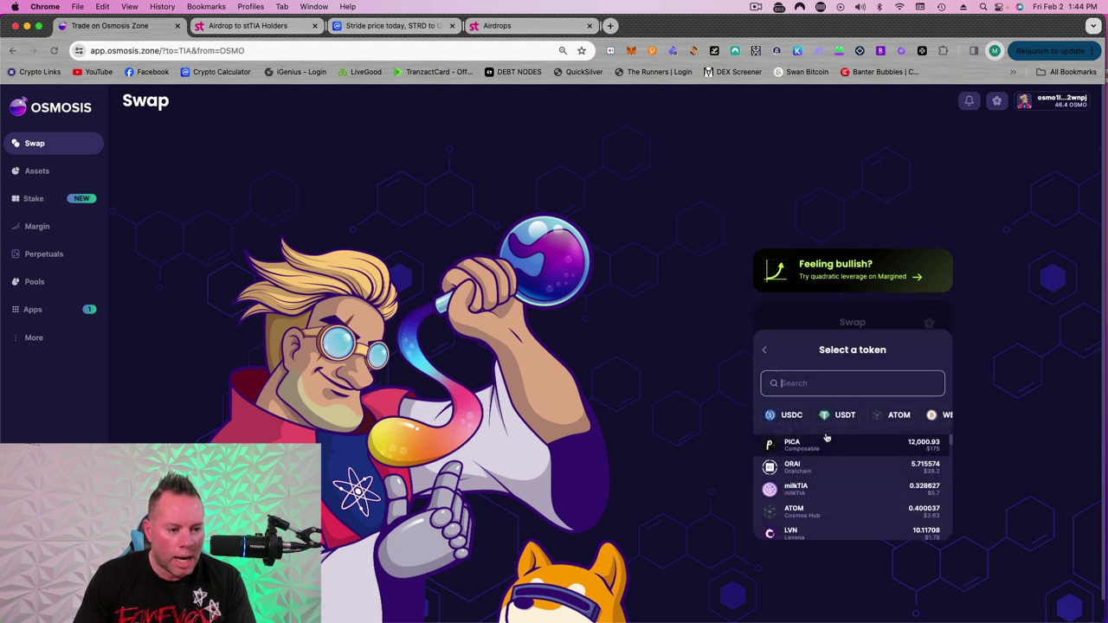
{"action": "type", "text": "t"}
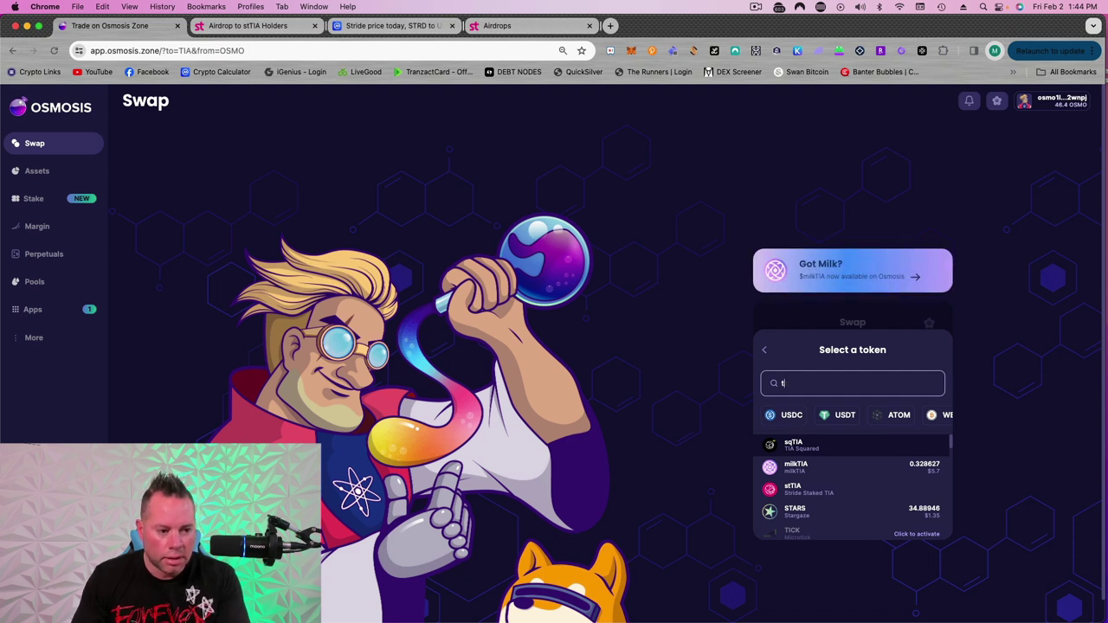
{"action": "key", "text": "BackSpace"}
{"action": "key", "text": "BackSpace"}
{"action": "key", "text": "BackSpace"}
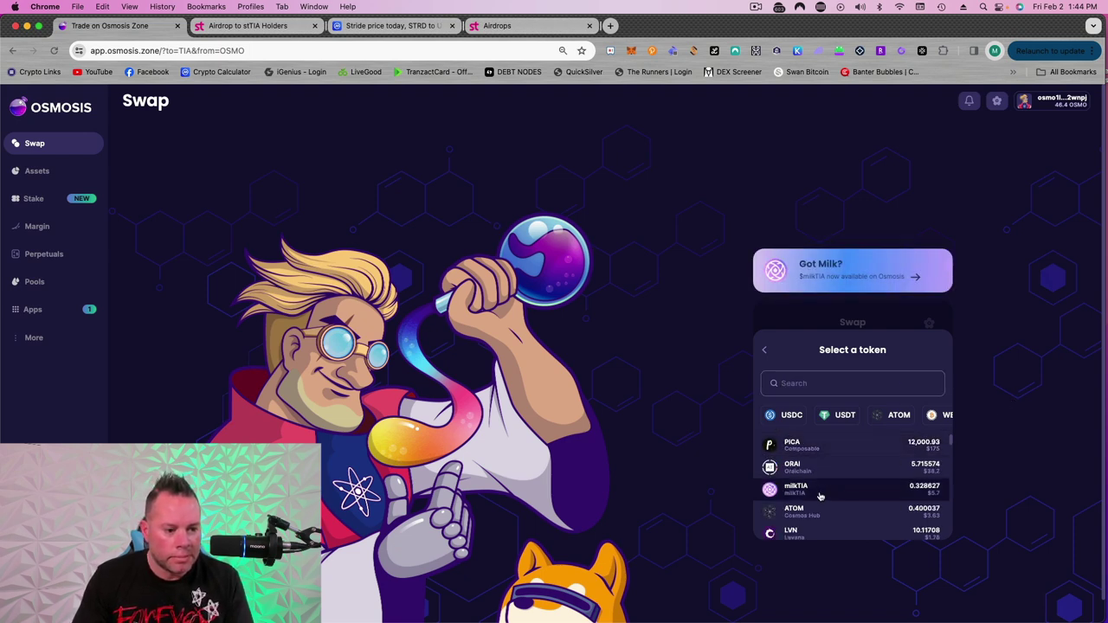
{"action": "left_click", "coordinate": [823, 508]}
{"action": "left_click", "coordinate": [846, 432]}
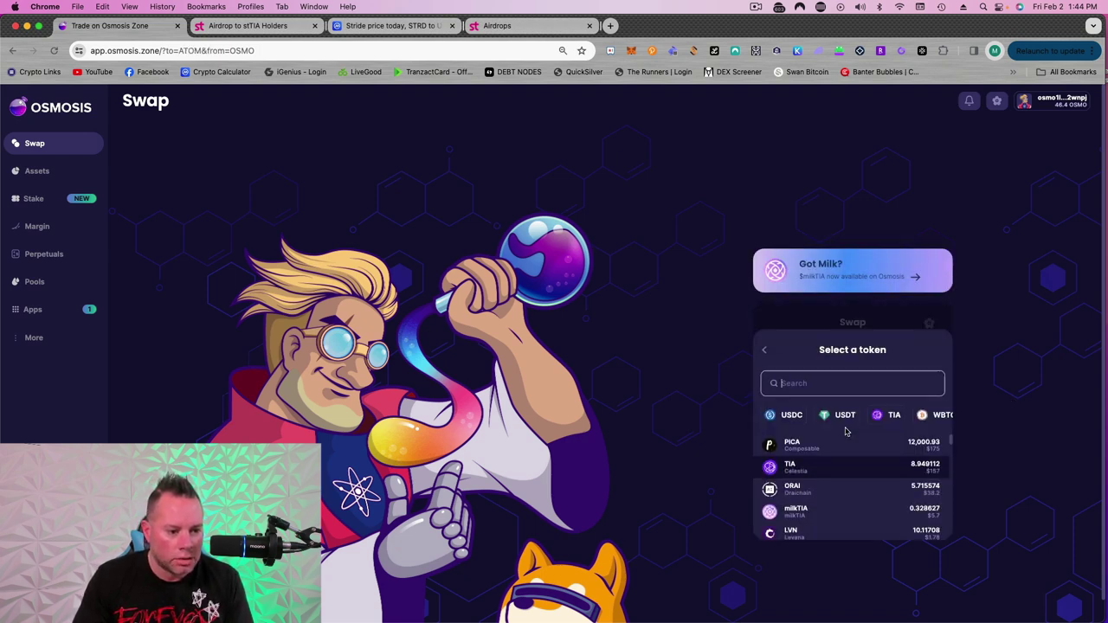
{"action": "left_click", "coordinate": [795, 467]}
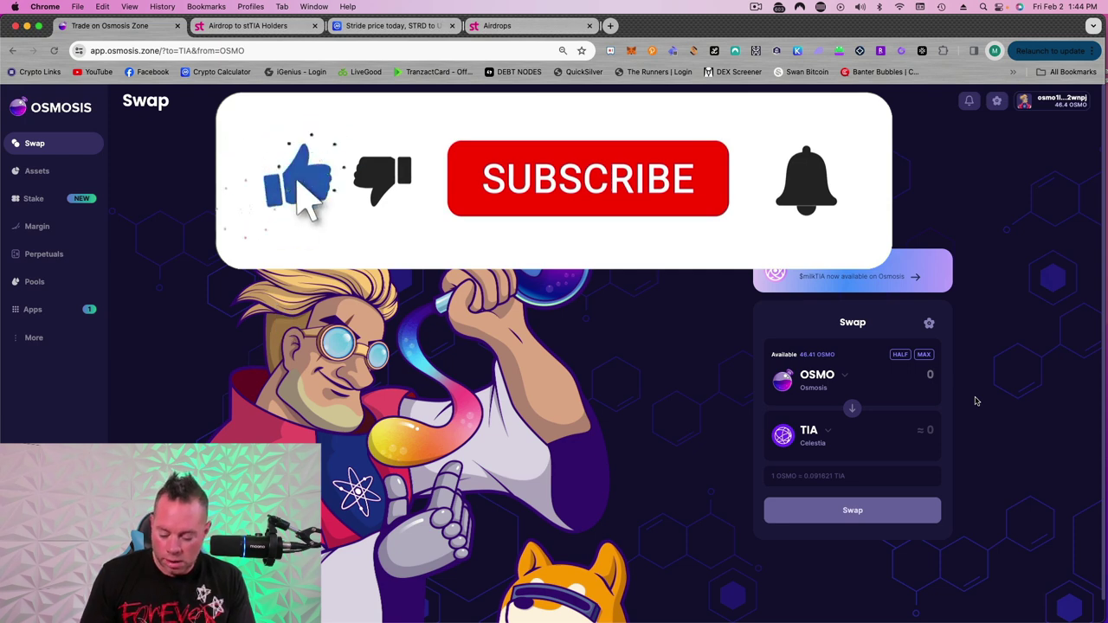
- Swap 40 OSMO for TIA, approve it in Keplr, and view the Assets page
{"action": "type", "text": "40"}
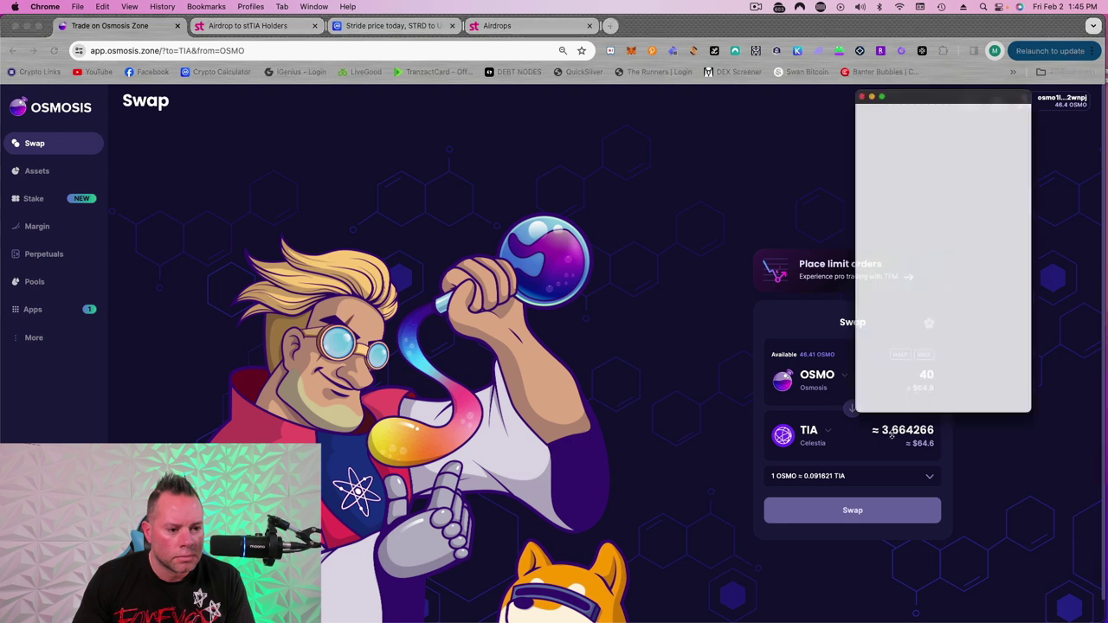
{"action": "left_click", "coordinate": [930, 415]}
{"action": "left_click", "coordinate": [39, 170]}
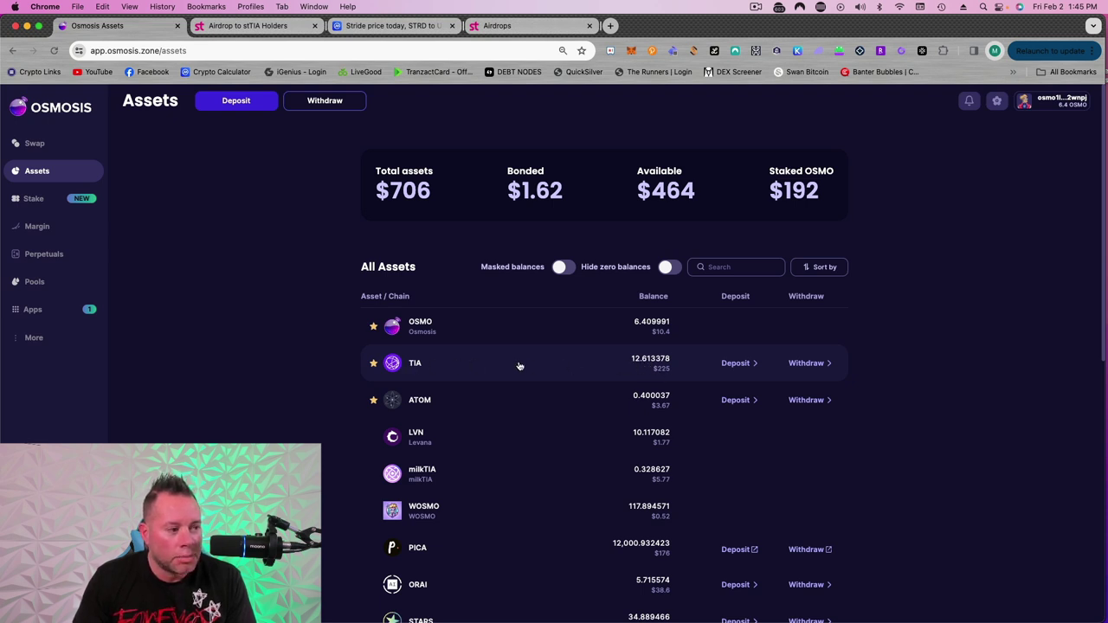
- Withdraw the full 12.613378 TIA from Osmosis to Celestia, approving it in Keplr
{"action": "left_click", "coordinate": [805, 365]}
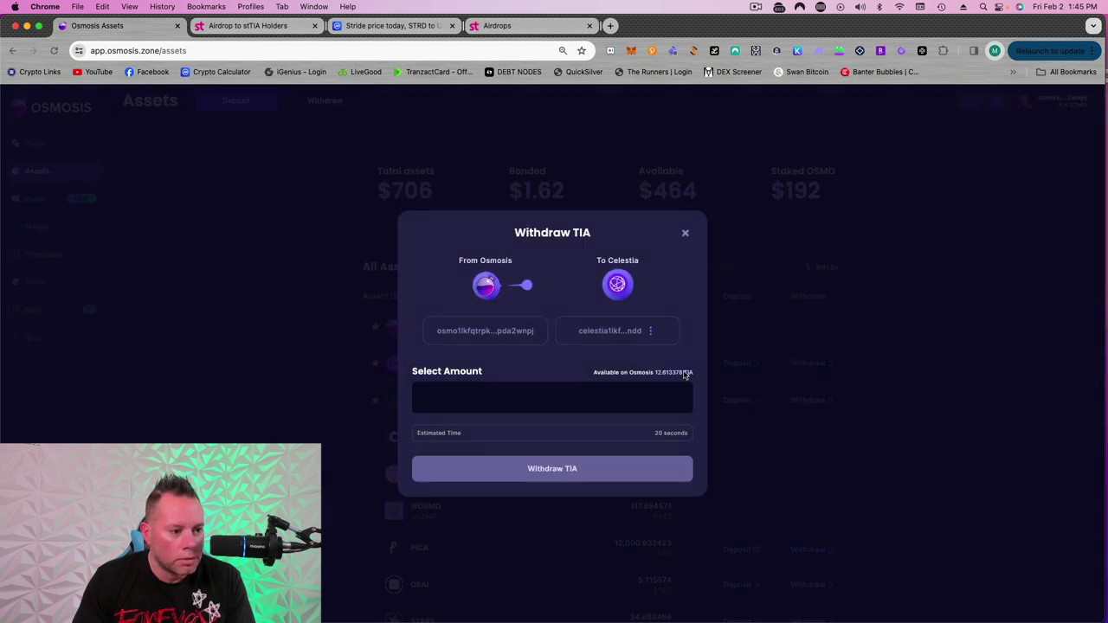
{"action": "left_click", "coordinate": [668, 373]}
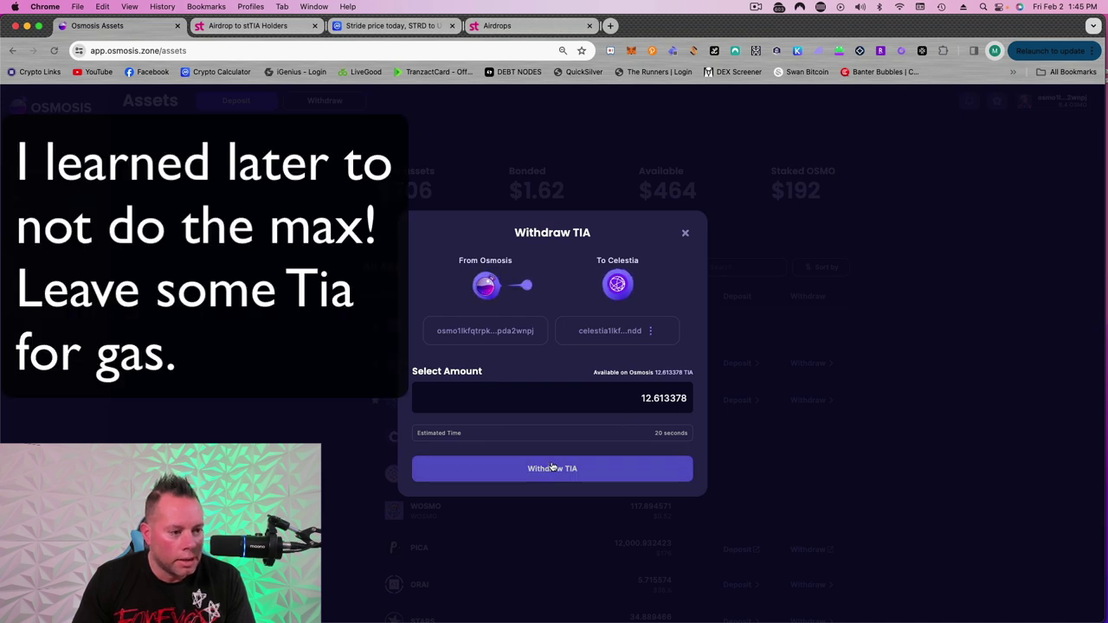
{"action": "left_click", "coordinate": [552, 468]}
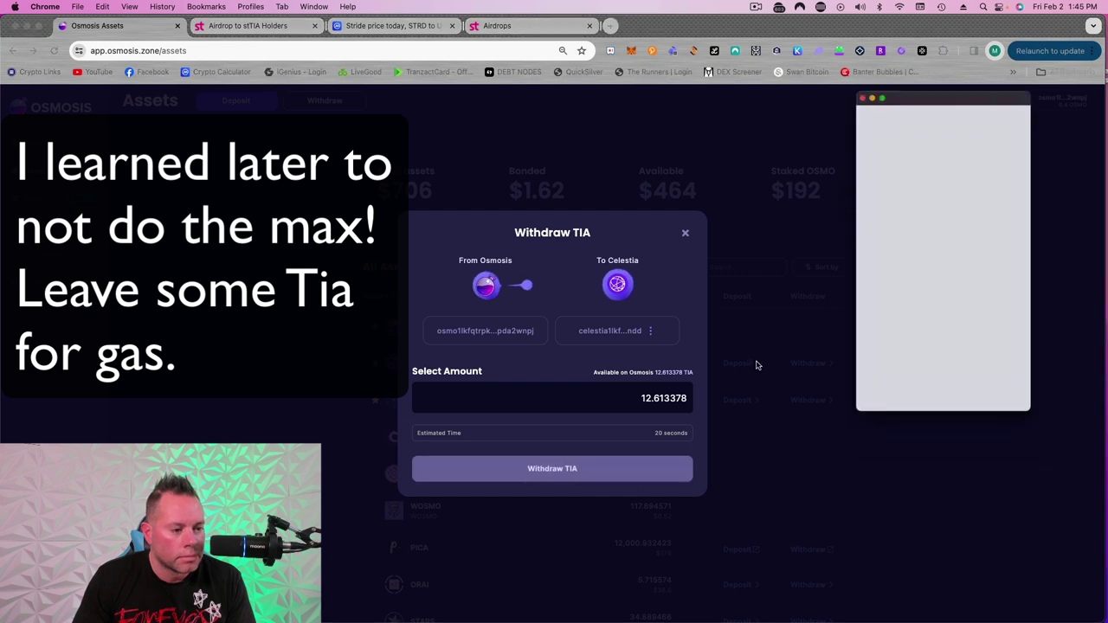
{"action": "left_click", "coordinate": [941, 418]}
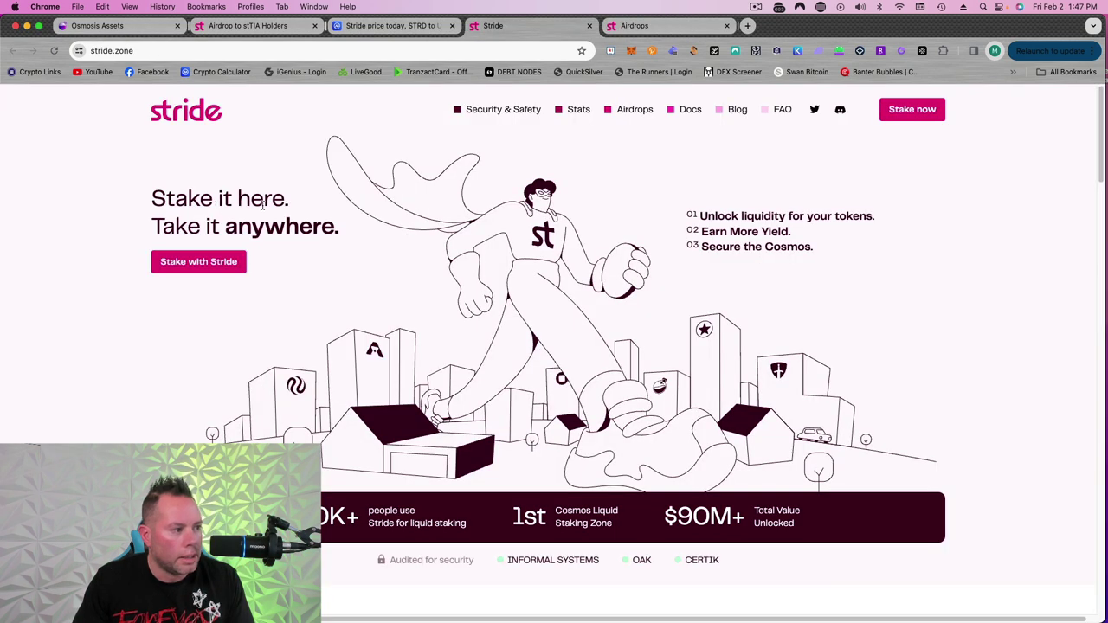
- Open the Stride staking app's stTIA Airdrop page with its STRD leaderboard
{"action": "left_click", "coordinate": [198, 262]}
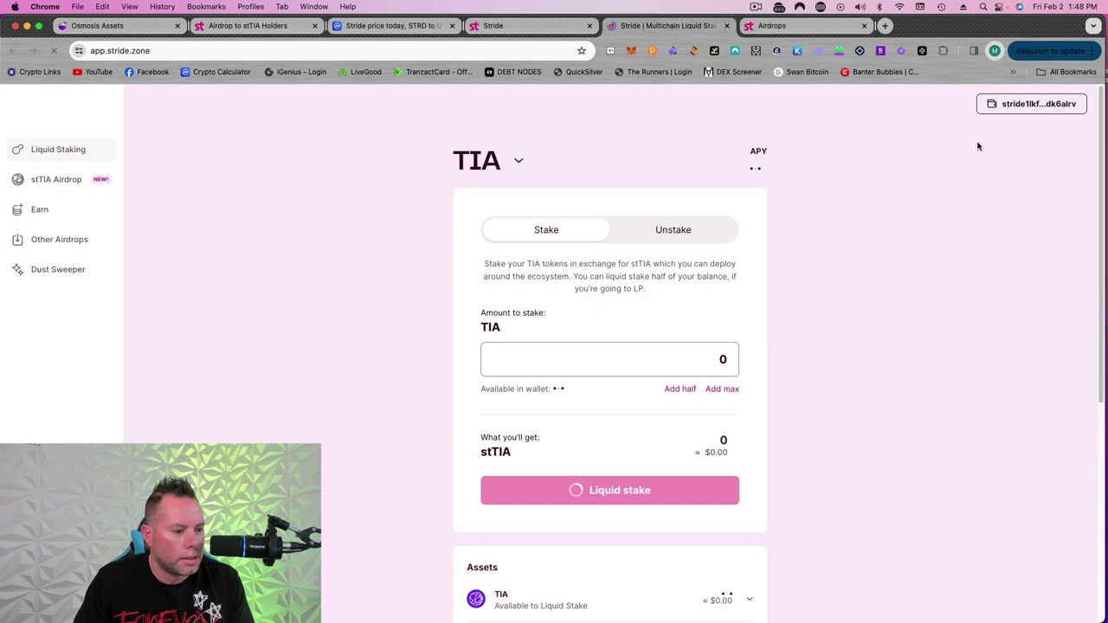
{"action": "left_click", "coordinate": [57, 180]}
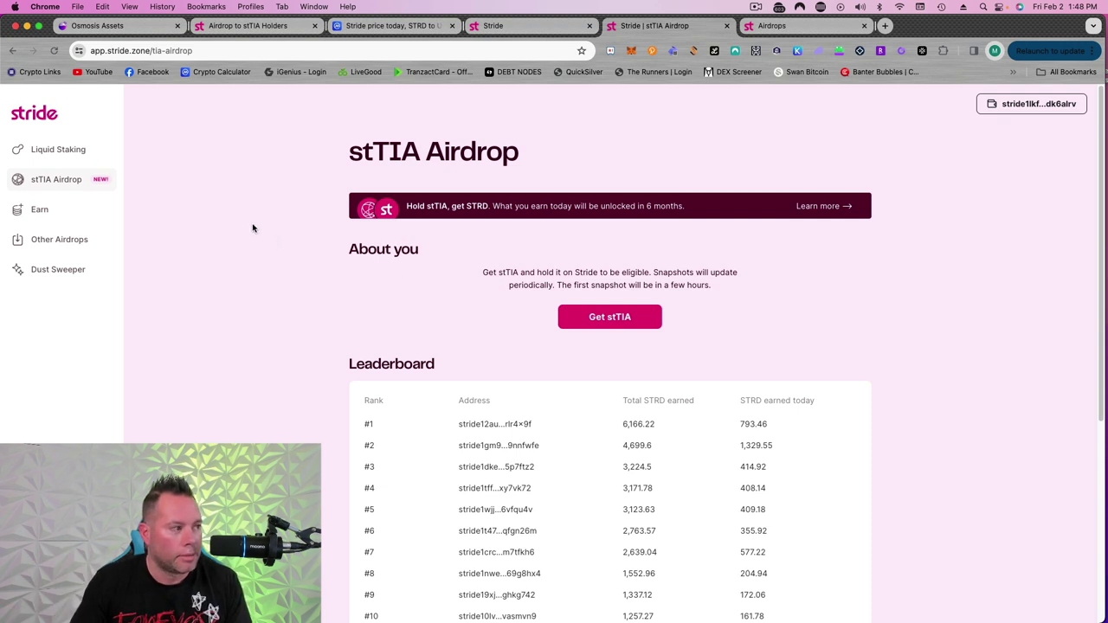
- Enter 12.5 TIA to liquid stake on Stride and open the staking confirmation
{"action": "left_click", "coordinate": [54, 150]}
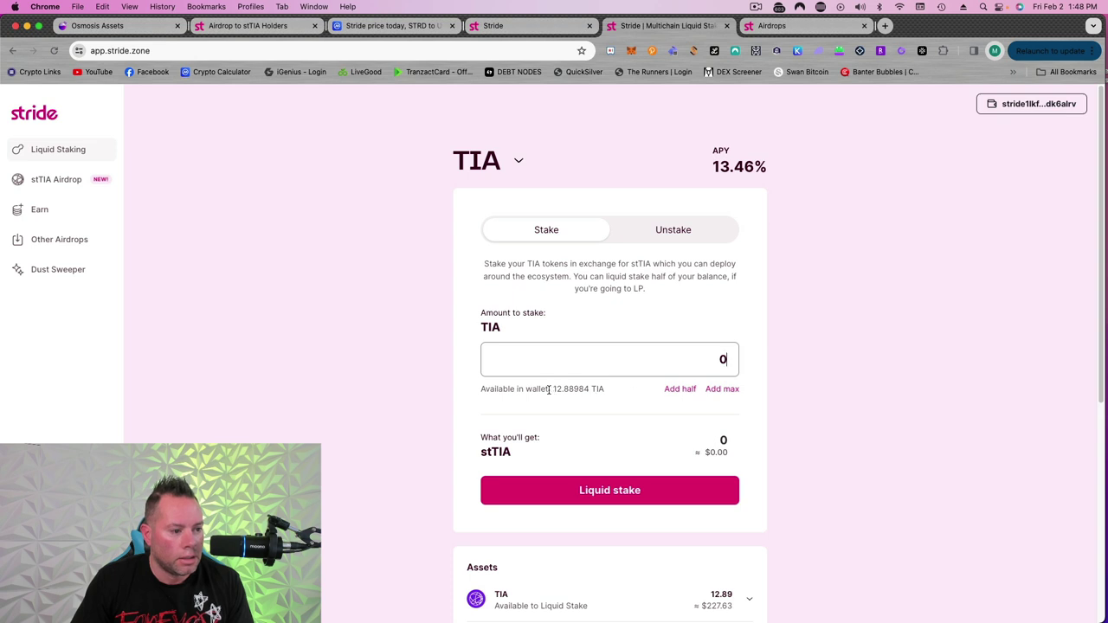
{"action": "left_click_drag", "start_coordinate": [553, 390], "coordinate": [612, 397]}
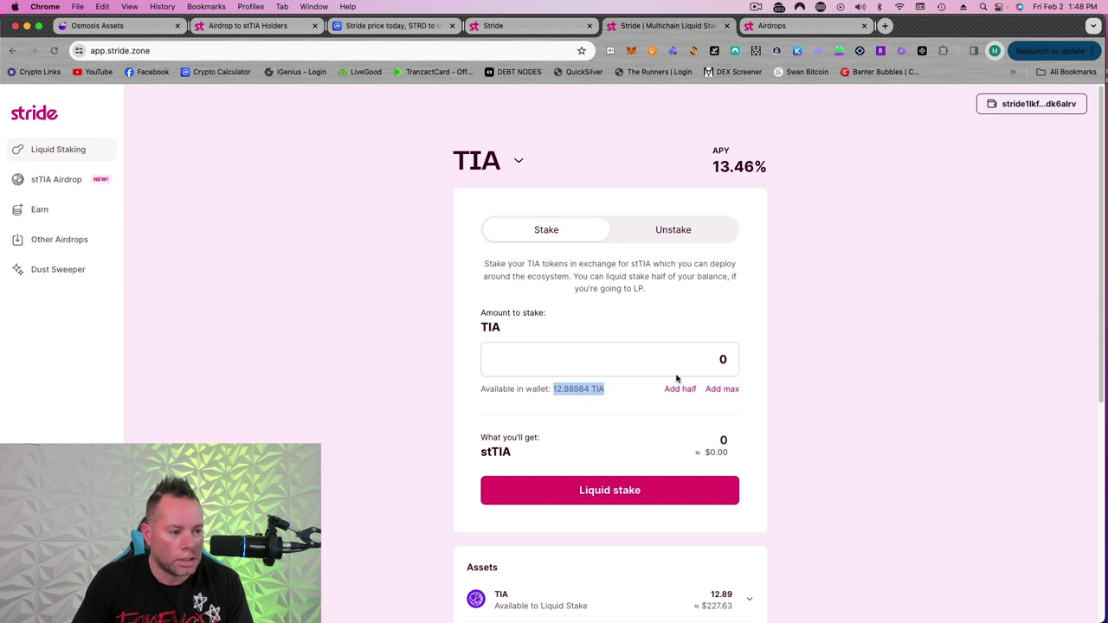
{"action": "left_click", "coordinate": [724, 358]}
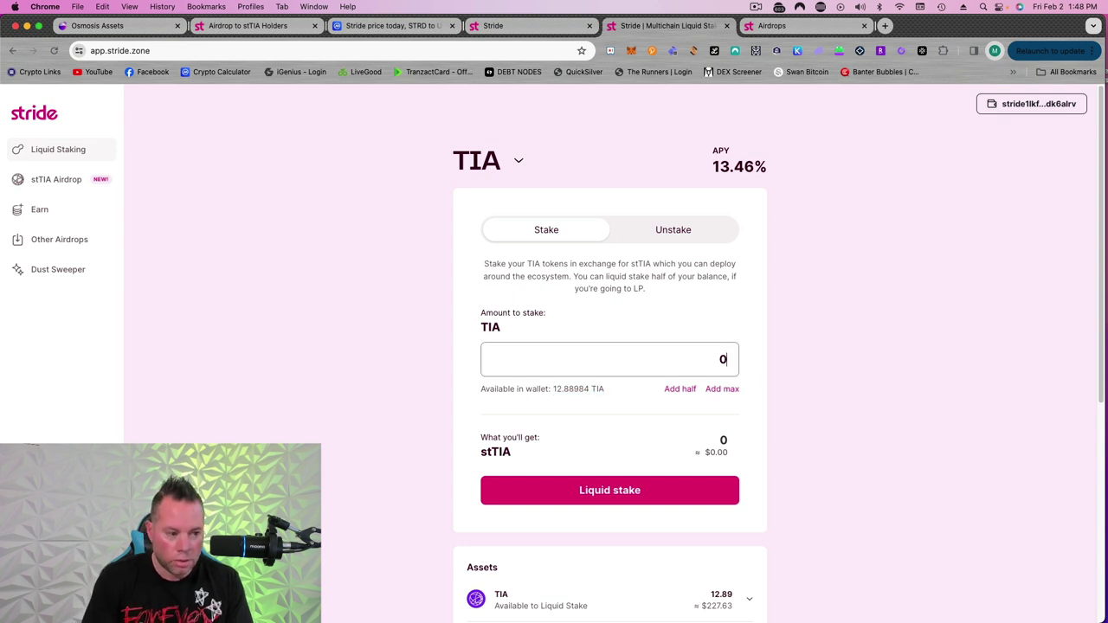
{"action": "type", "text": "12.5"}
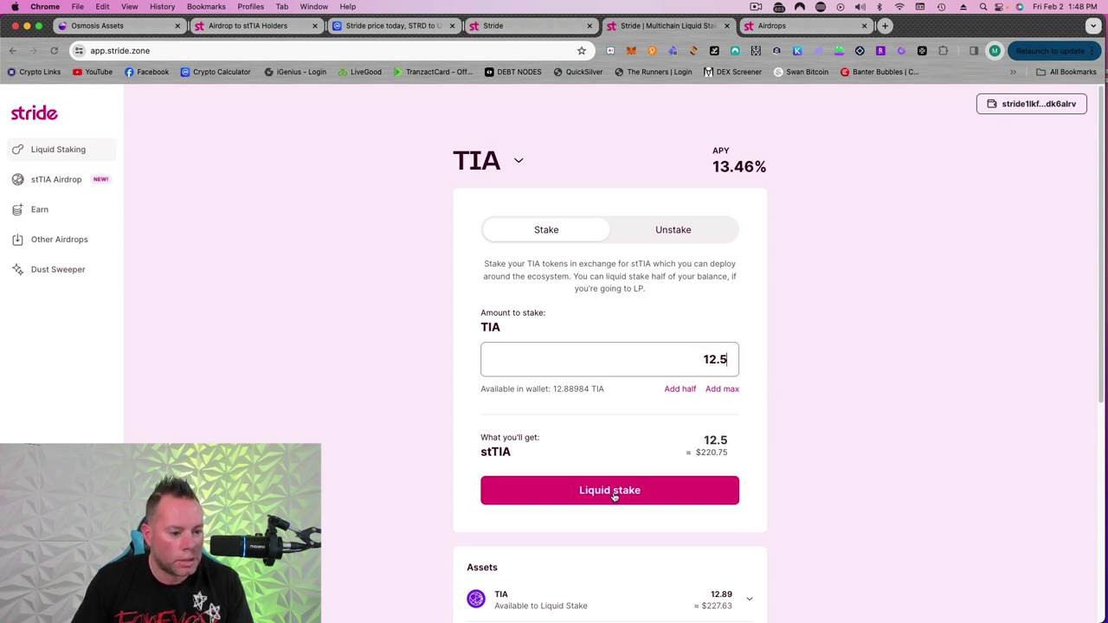
{"action": "scroll", "coordinate": [614, 495], "scroll_direction": "down", "scroll_amount": 1}
{"action": "scroll", "coordinate": [613, 495], "scroll_direction": "down", "scroll_amount": 2}
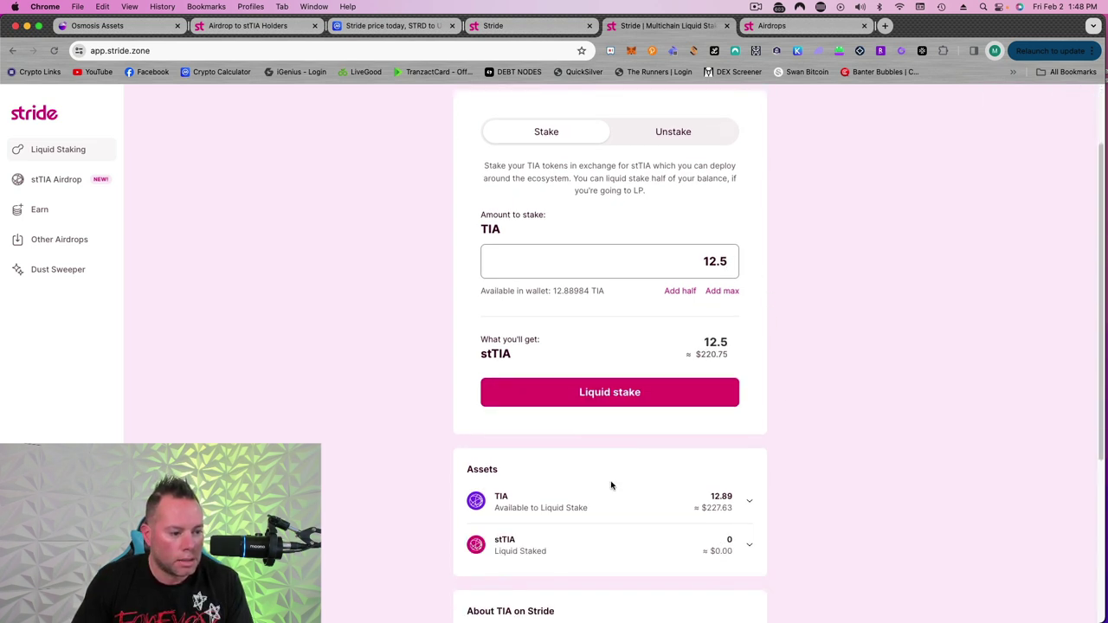
{"action": "left_click", "coordinate": [601, 397]}
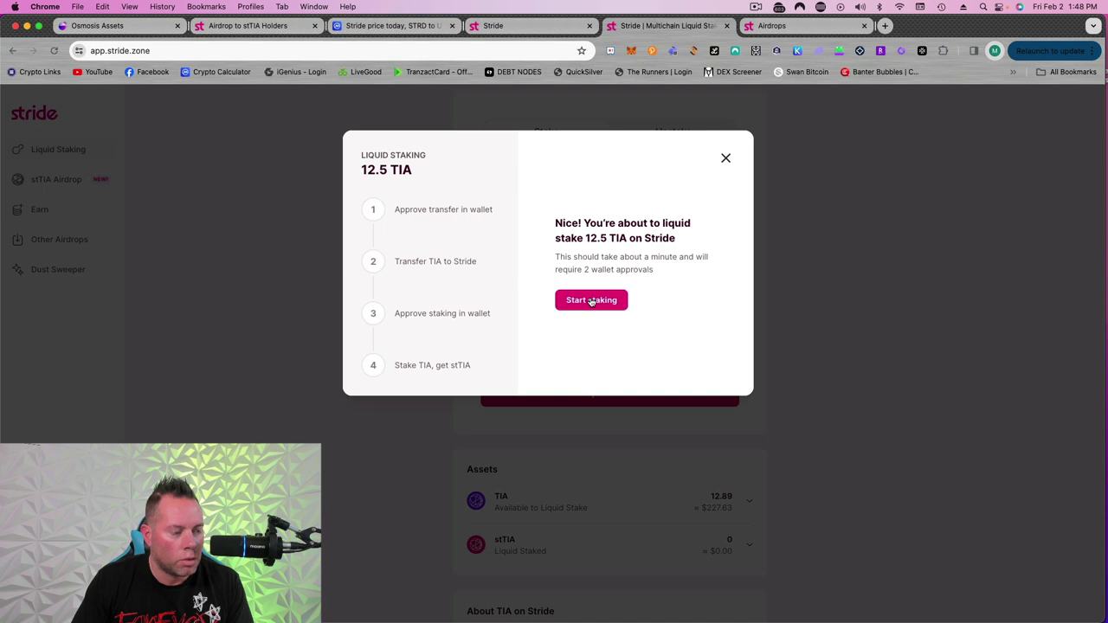
- Start staking and approve the 12.5 TIA transfer to Stride in Keplr
{"action": "left_click", "coordinate": [591, 300]}
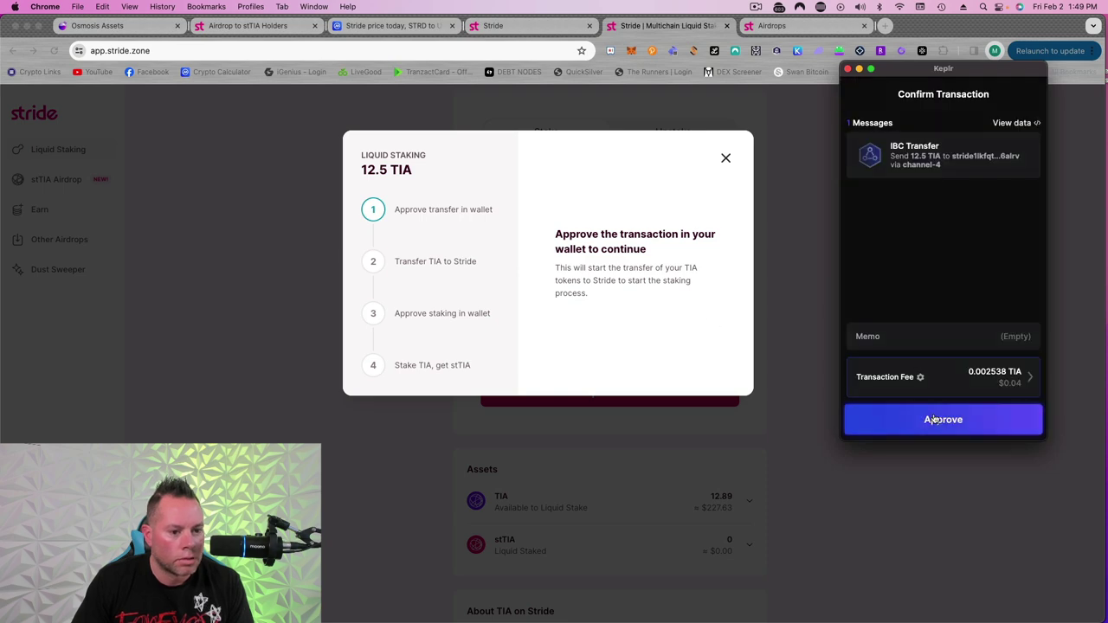
{"action": "left_click", "coordinate": [940, 421]}
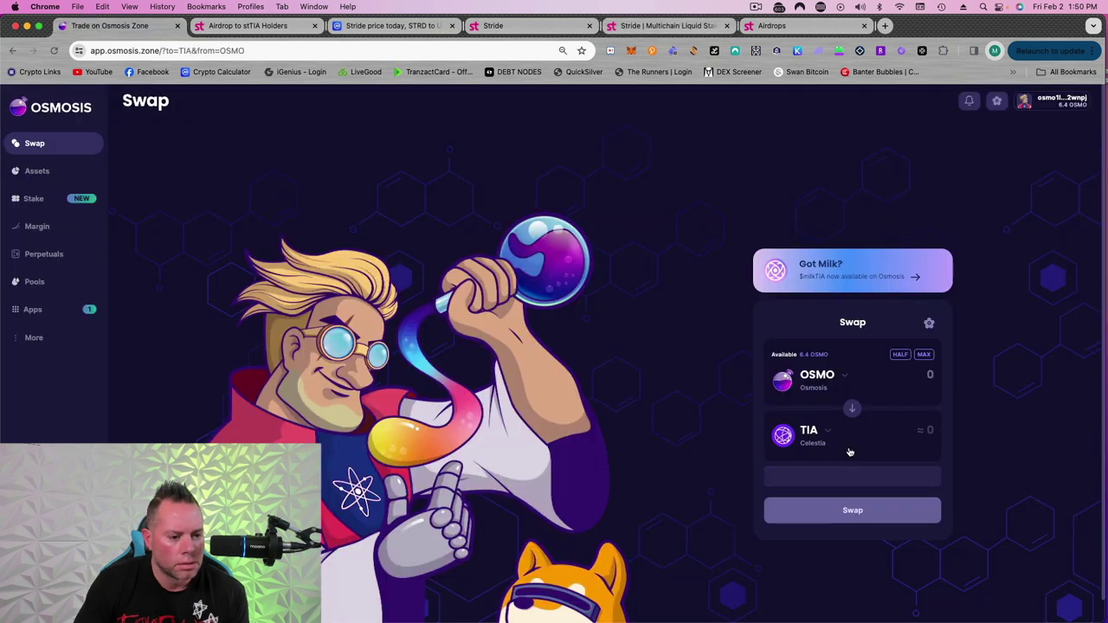
- Swap 3 OSMO for TIA with Keplr approval, then view the Osmosis asset balances
{"action": "left_click", "coordinate": [924, 376]}
{"action": "type", "text": "3"}
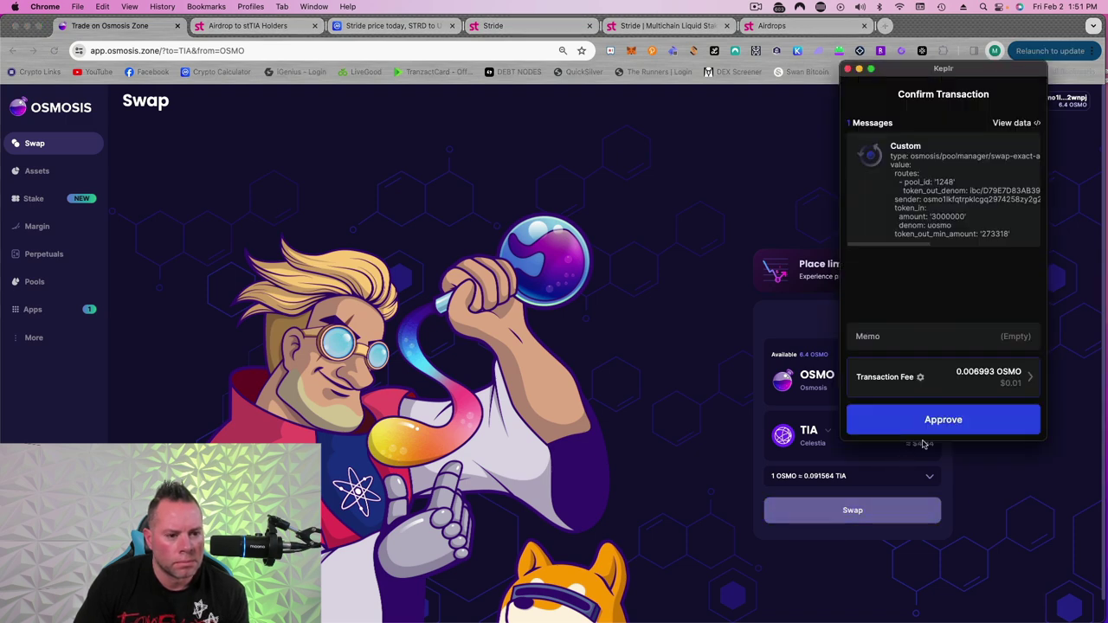
{"action": "left_click", "coordinate": [946, 417]}
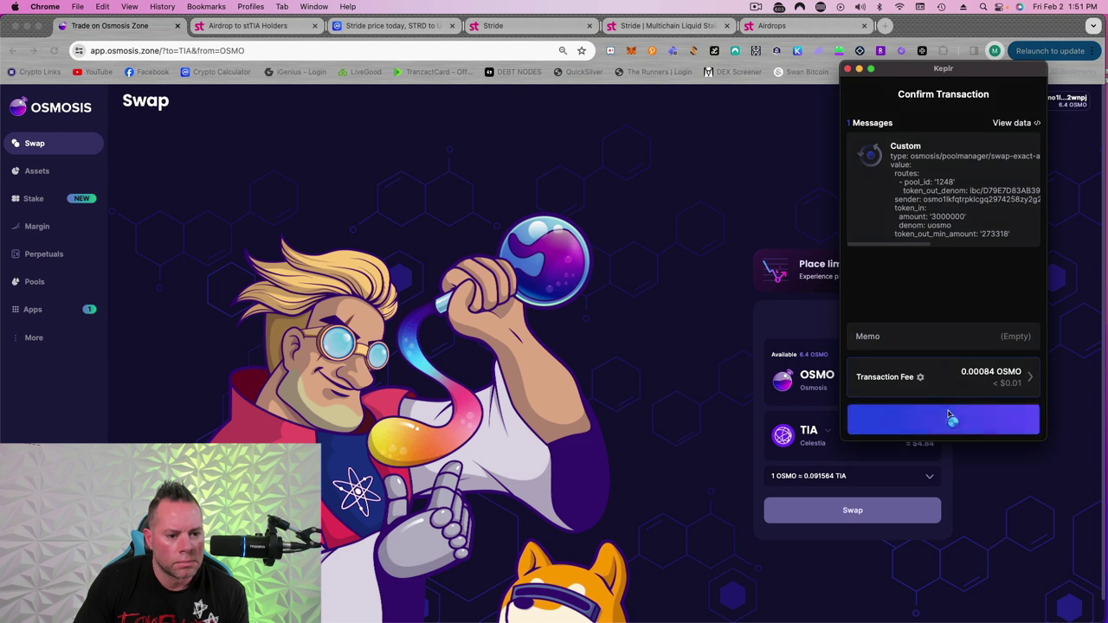
{"action": "left_click", "coordinate": [546, 28]}
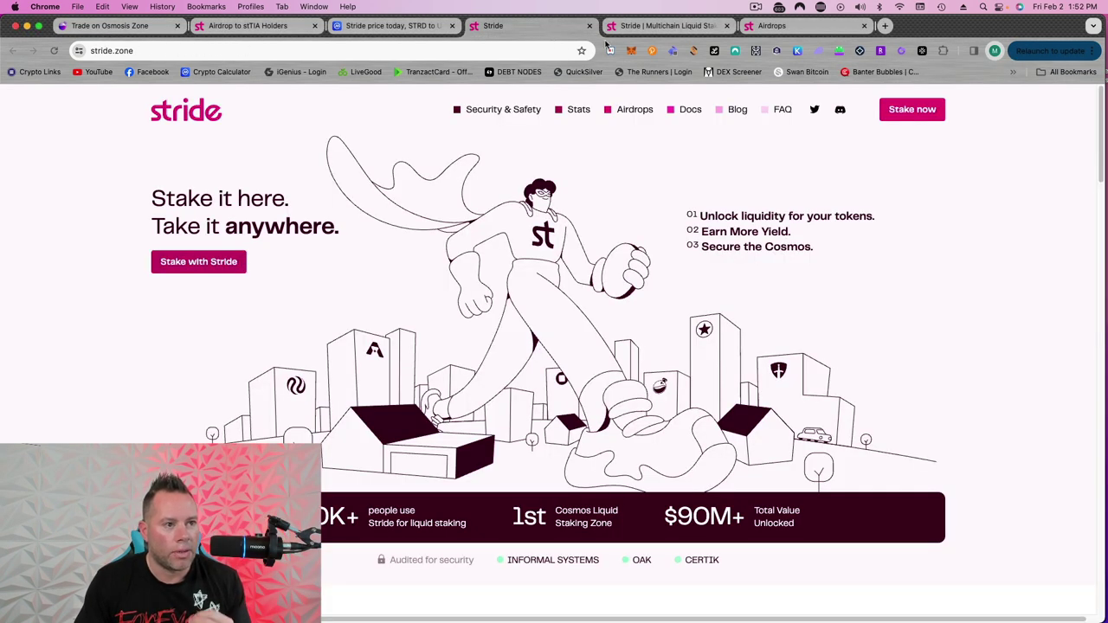
{"action": "left_click", "coordinate": [130, 26]}
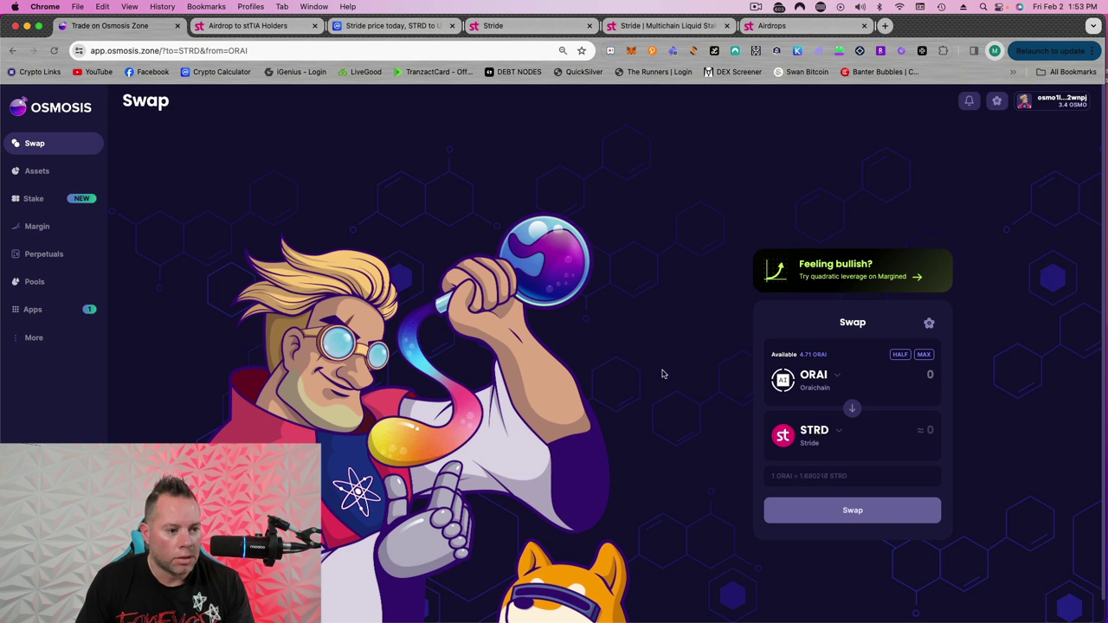
{"action": "left_click", "coordinate": [57, 171]}
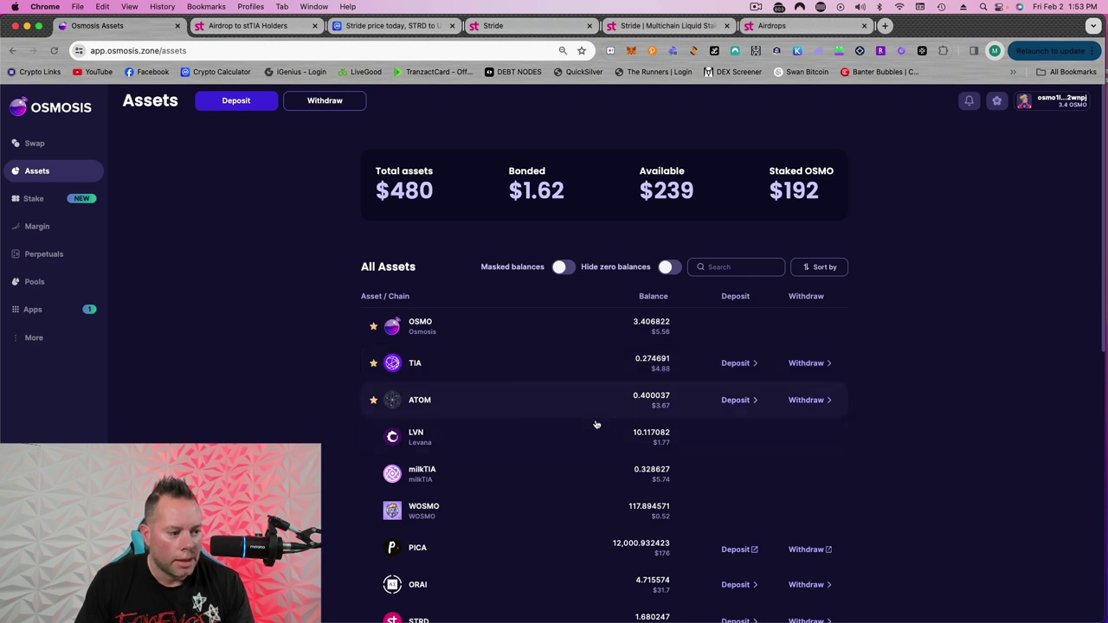
- Check the TIA withdrawal form (about 0.27 TIA) without withdrawing, then return to Stride
{"action": "scroll", "coordinate": [595, 425], "scroll_direction": "down", "scroll_amount": 2}
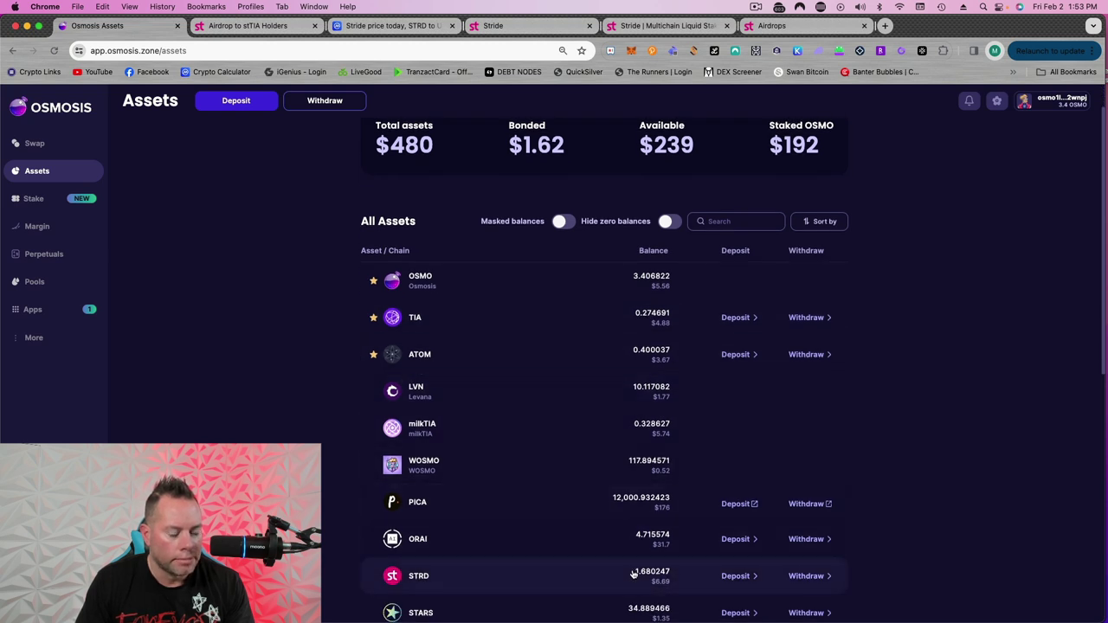
{"action": "scroll", "coordinate": [651, 349], "scroll_direction": "up", "scroll_amount": 2}
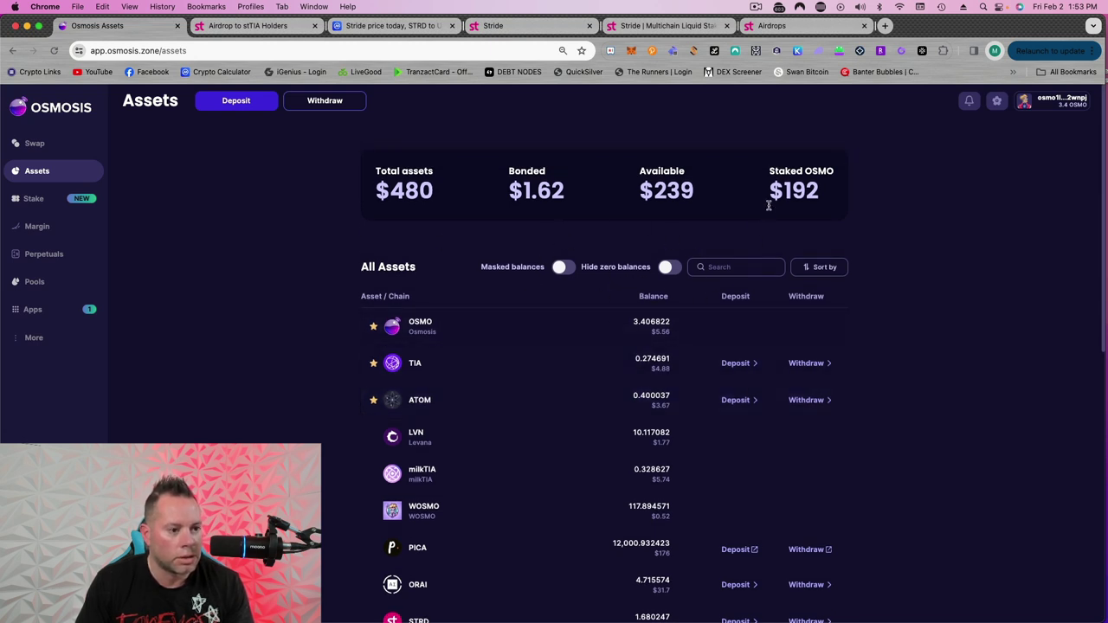
{"action": "left_click", "coordinate": [799, 367]}
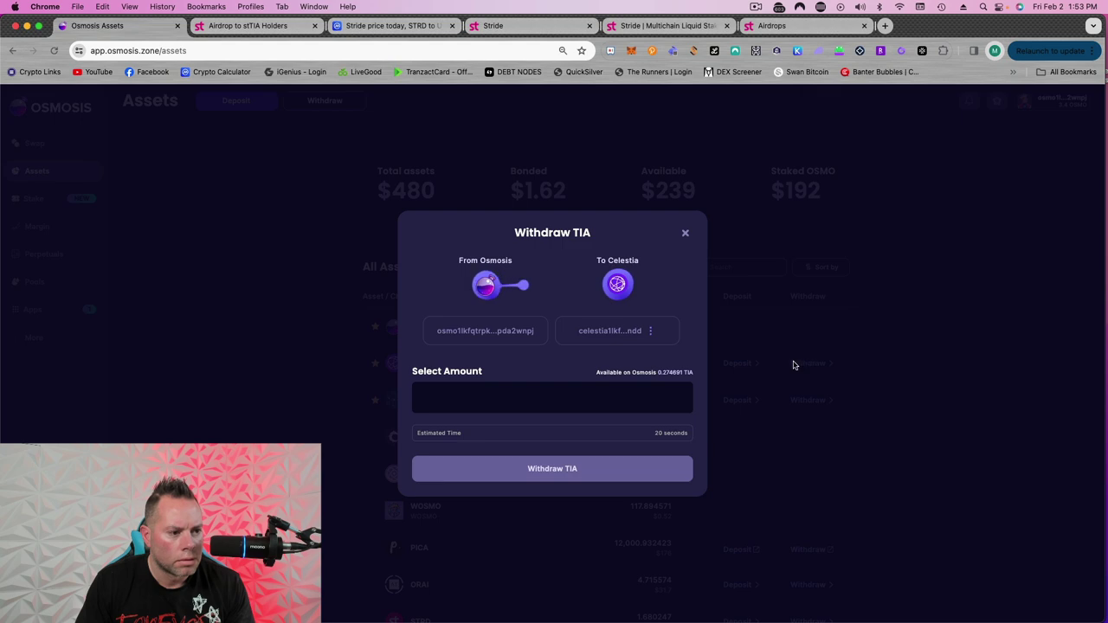
{"action": "left_click", "coordinate": [684, 233]}
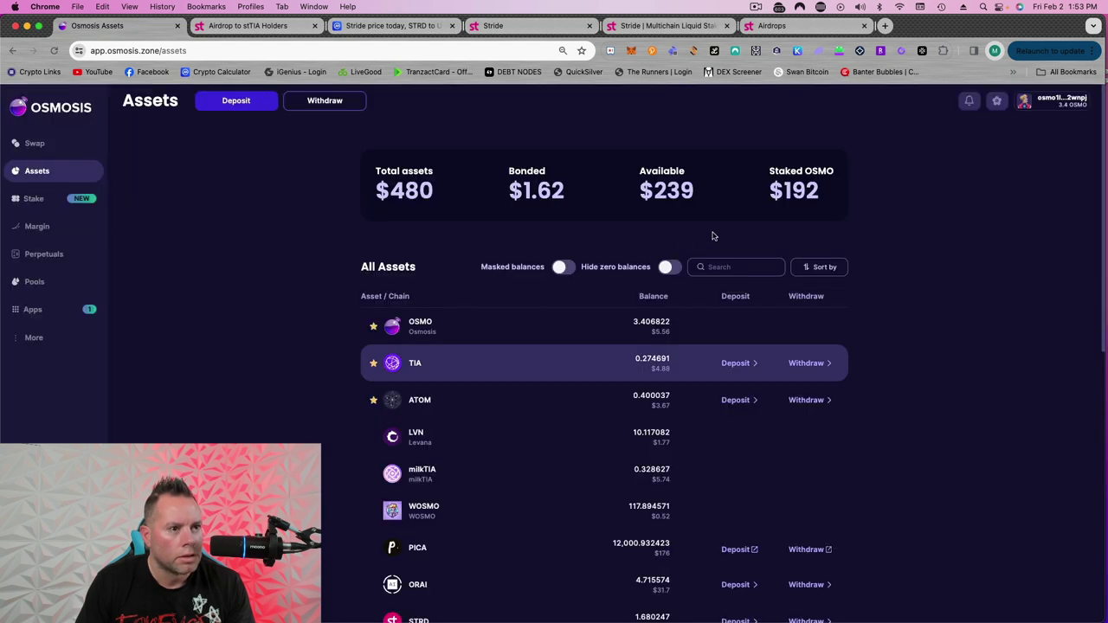
{"action": "left_click", "coordinate": [537, 24]}
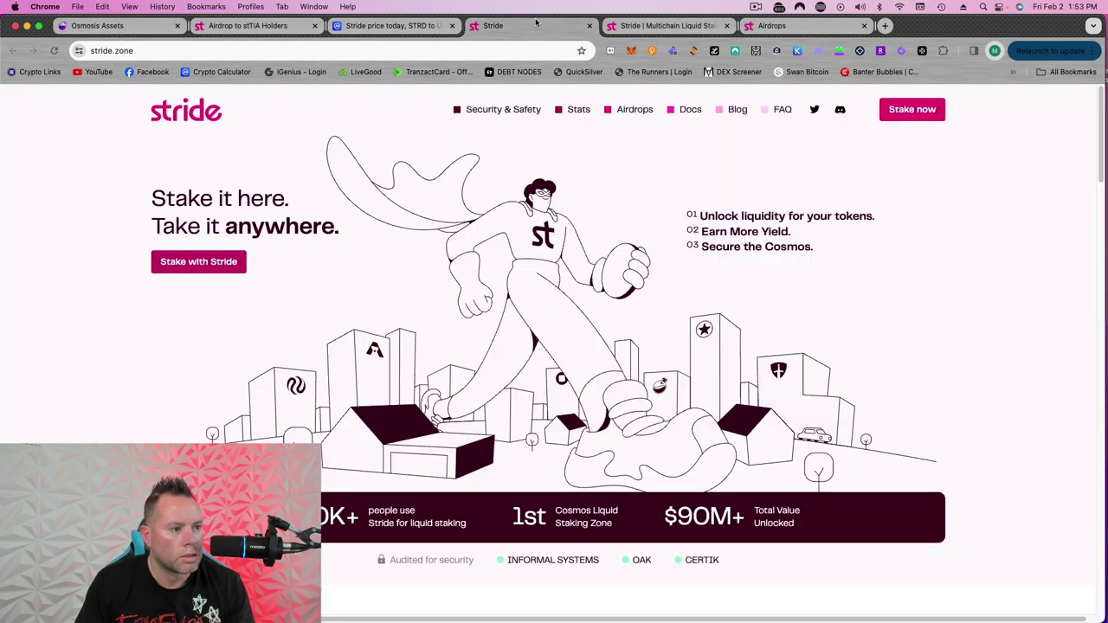
- Open app.stride.zone in a new tab and liquid stake 12.5 TIA from the existing balance
{"action": "left_click", "coordinate": [691, 27]}
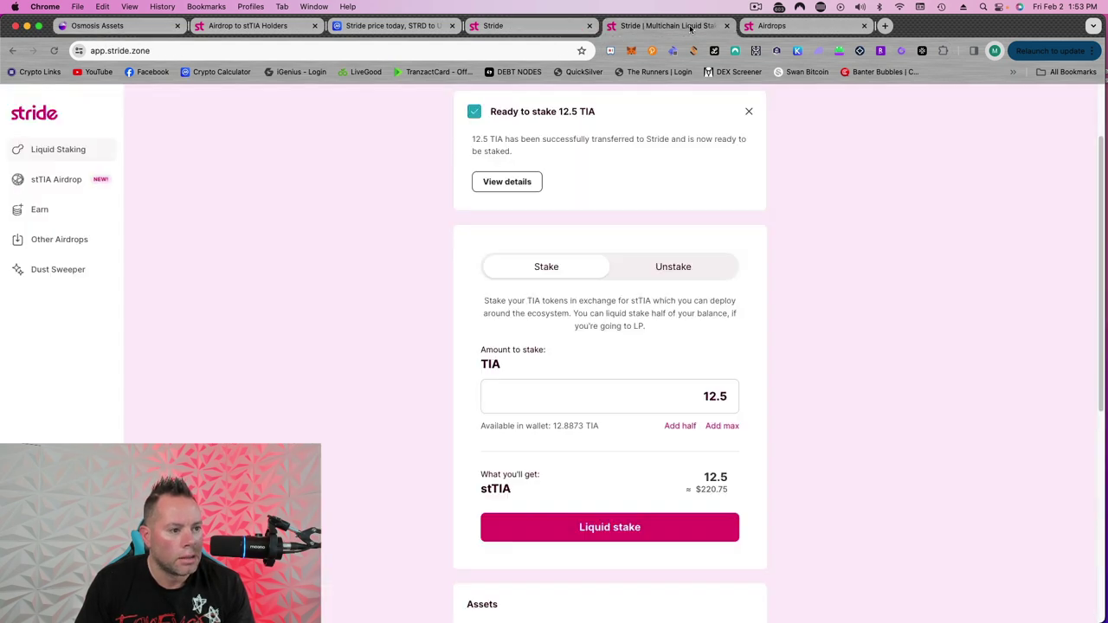
{"action": "left_click", "coordinate": [484, 26]}
{"action": "left_click", "coordinate": [198, 261]}
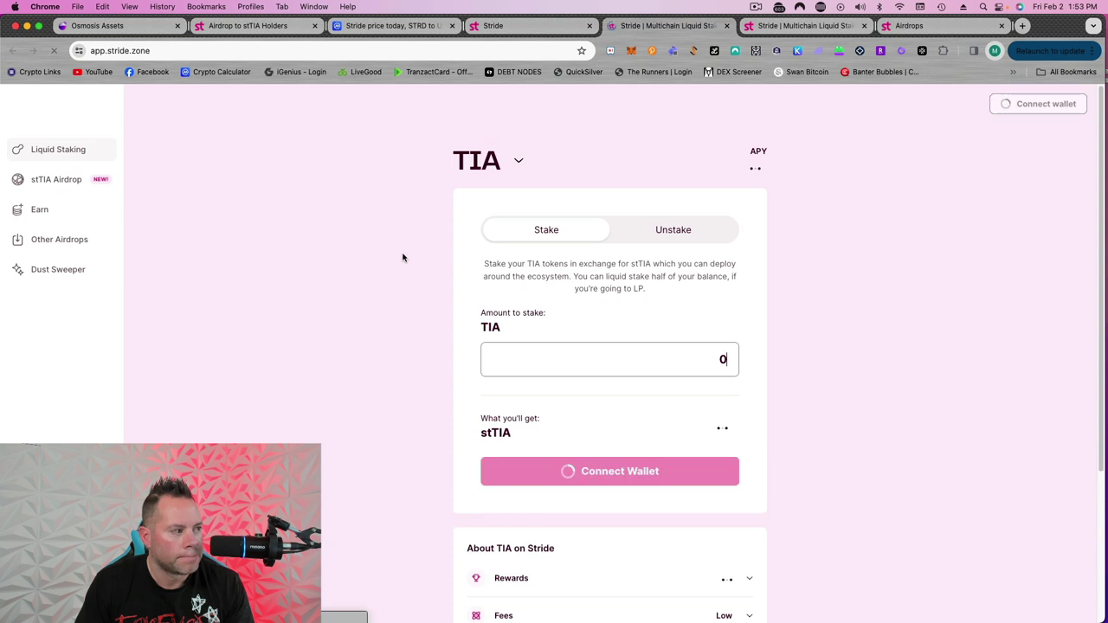
{"action": "left_click", "coordinate": [638, 345]}
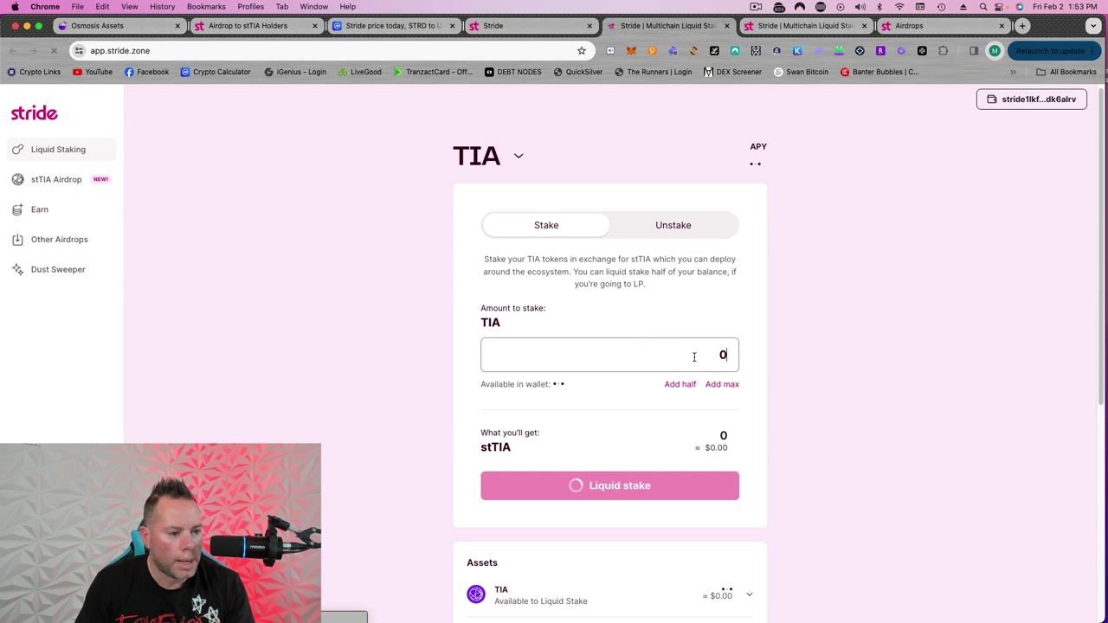
{"action": "scroll", "coordinate": [840, 394], "scroll_direction": "down", "scroll_amount": 5}
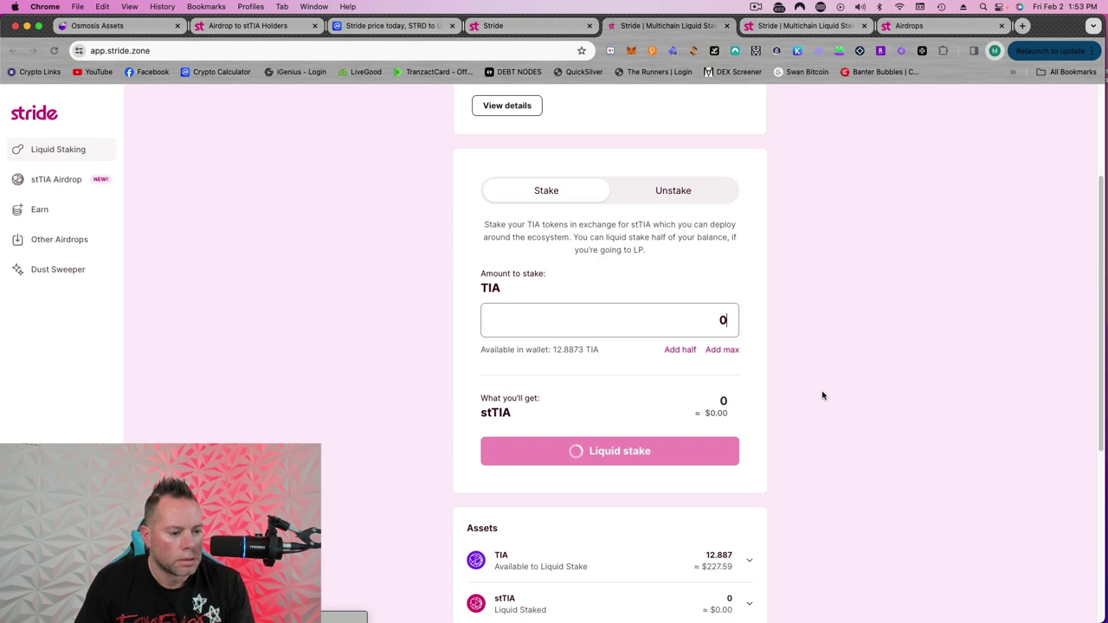
{"action": "left_click", "coordinate": [716, 320]}
{"action": "type", "text": "12.5"}
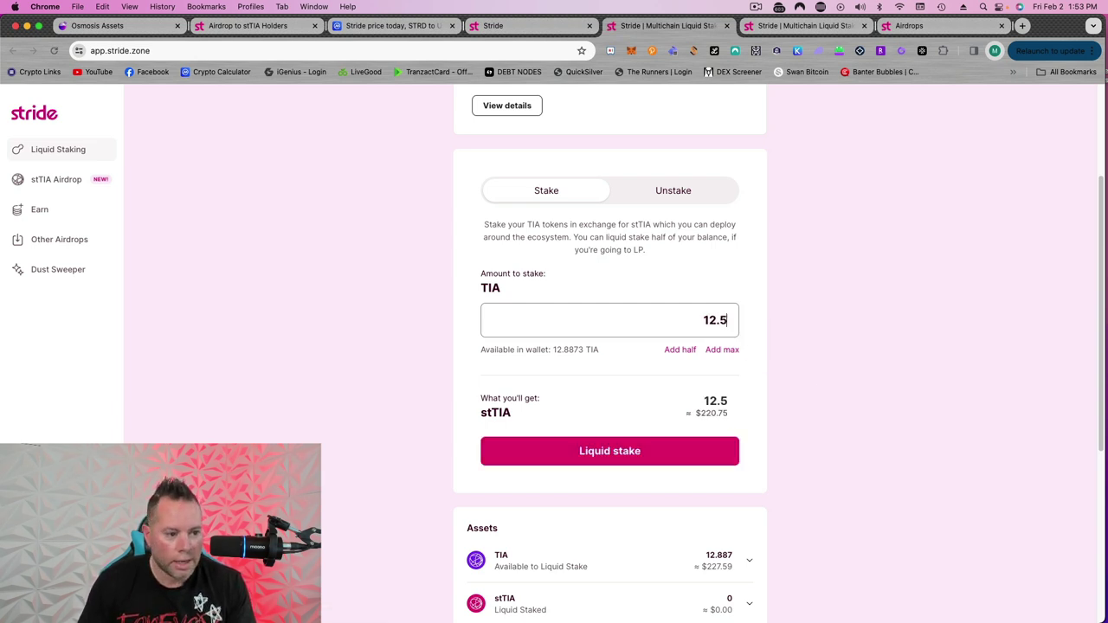
{"action": "left_click", "coordinate": [606, 449]}
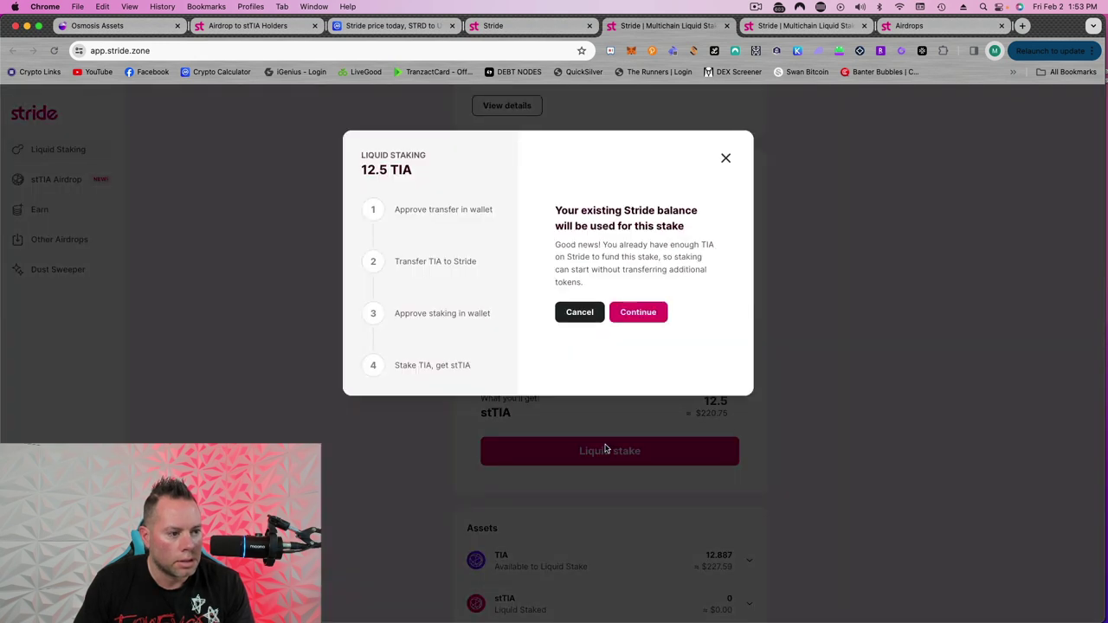
- Approve the 12.48 TIA liquid stake in Keplr and dismiss the success dialog
{"action": "left_click", "coordinate": [638, 312]}
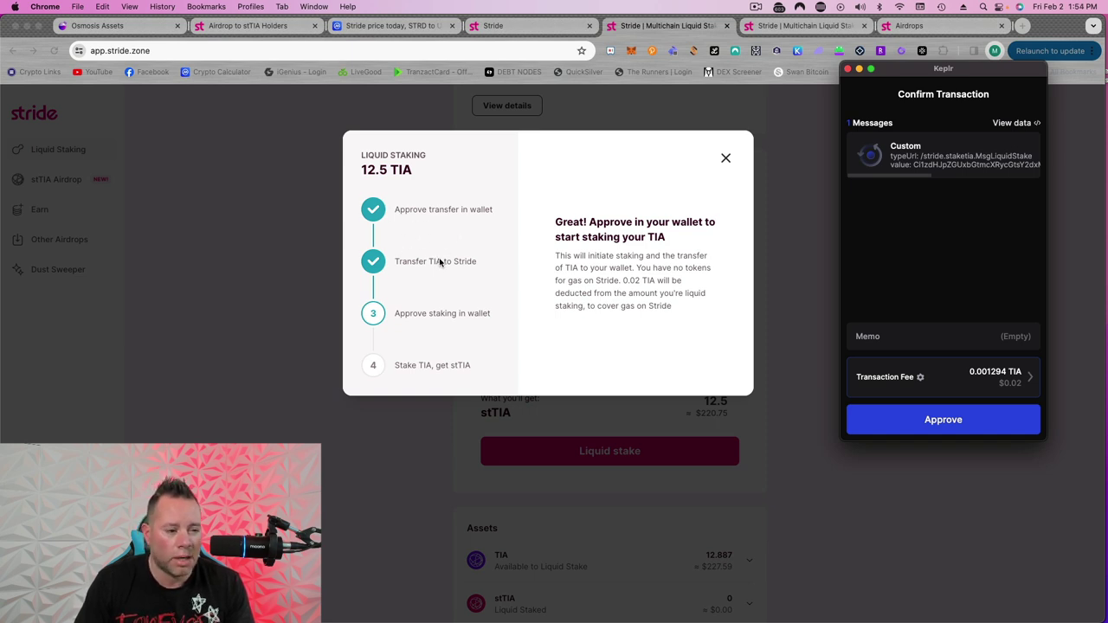
{"action": "left_click", "coordinate": [932, 418]}
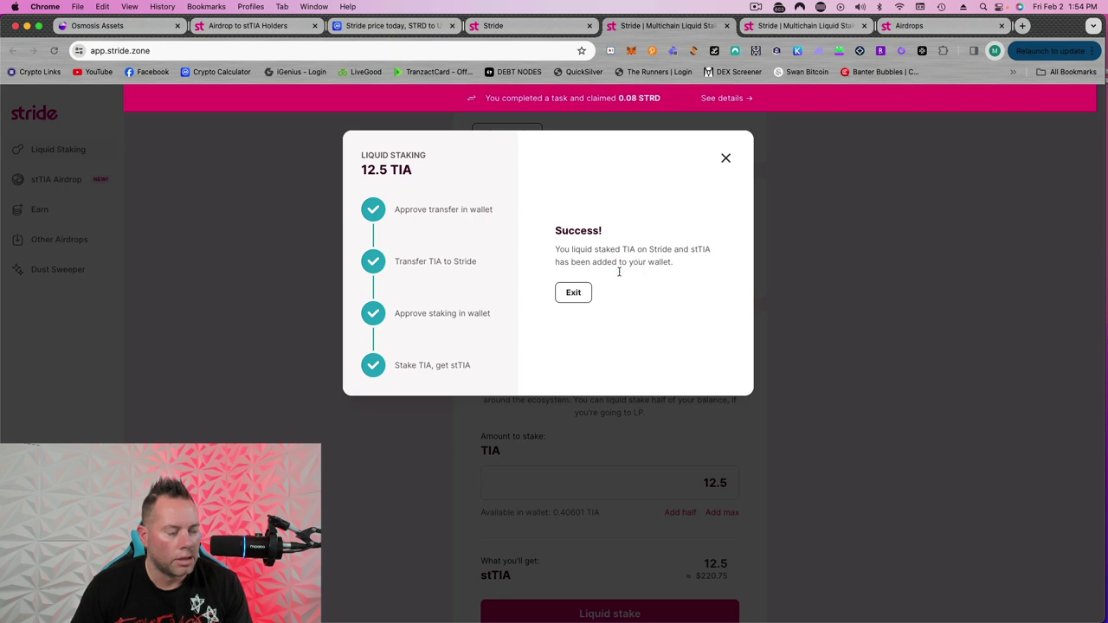
{"action": "left_click", "coordinate": [576, 296]}
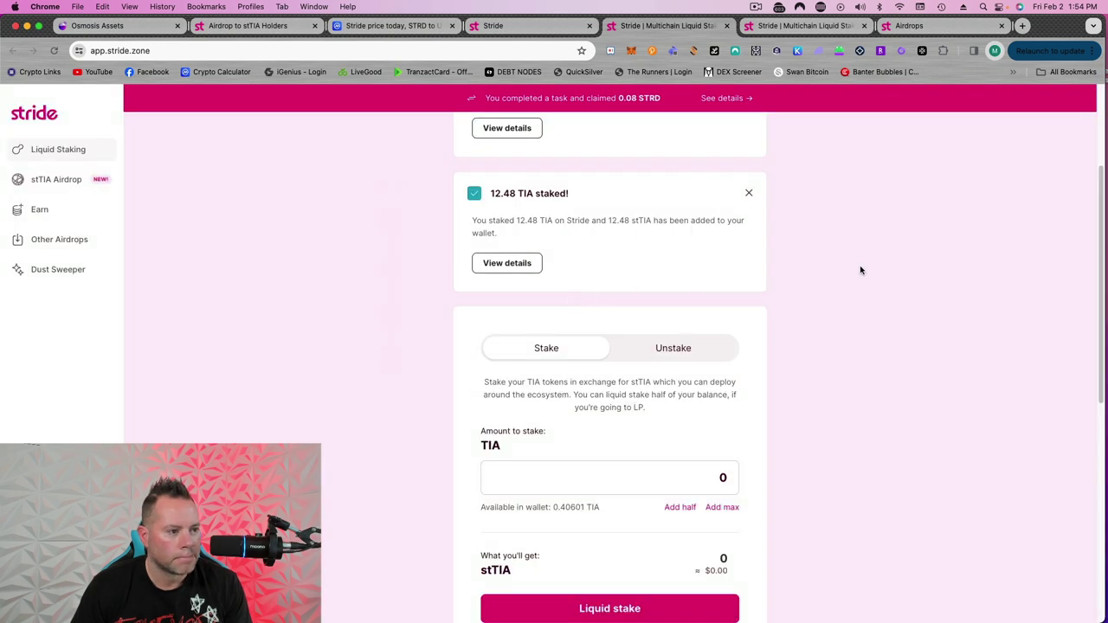
{"action": "scroll", "coordinate": [829, 265], "scroll_direction": "up", "scroll_amount": 3}
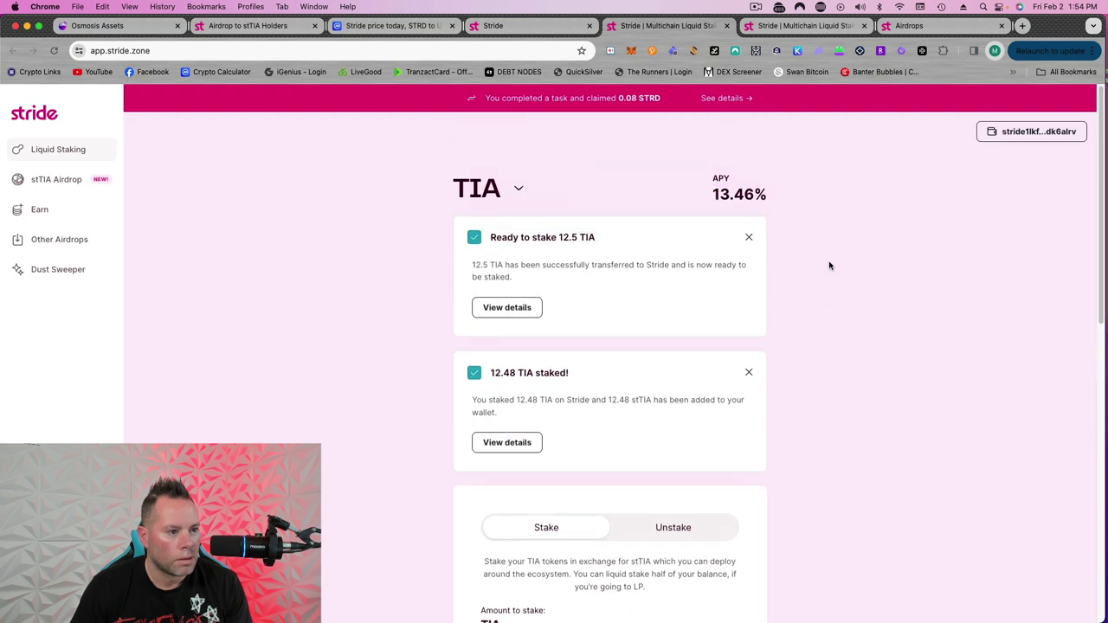
- Open the Stride airdrop tasks page and unlock the Leap wallet with its password
{"action": "left_click", "coordinate": [86, 241]}
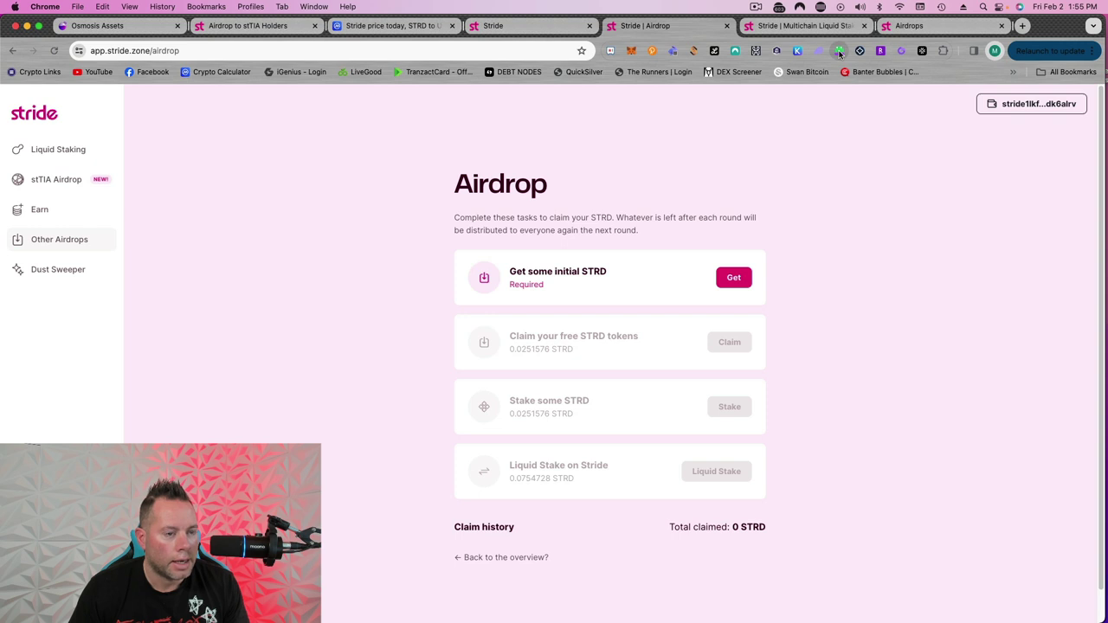
{"action": "left_click", "coordinate": [839, 51]}
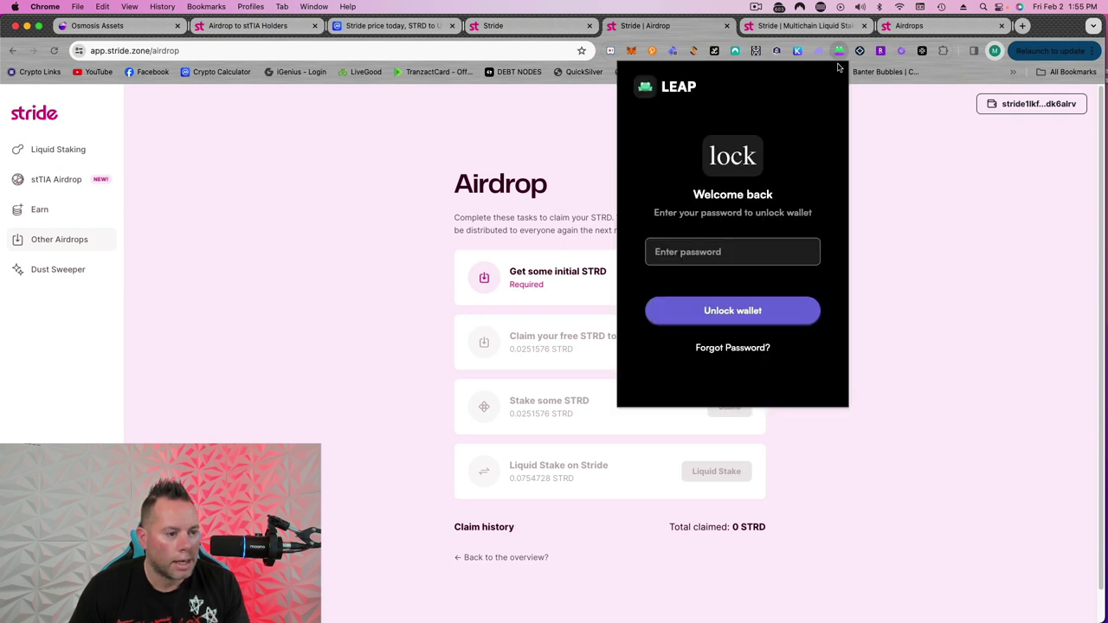
{"action": "type", "text": "aaaaaaa"}
{"action": "key", "text": "Return"}
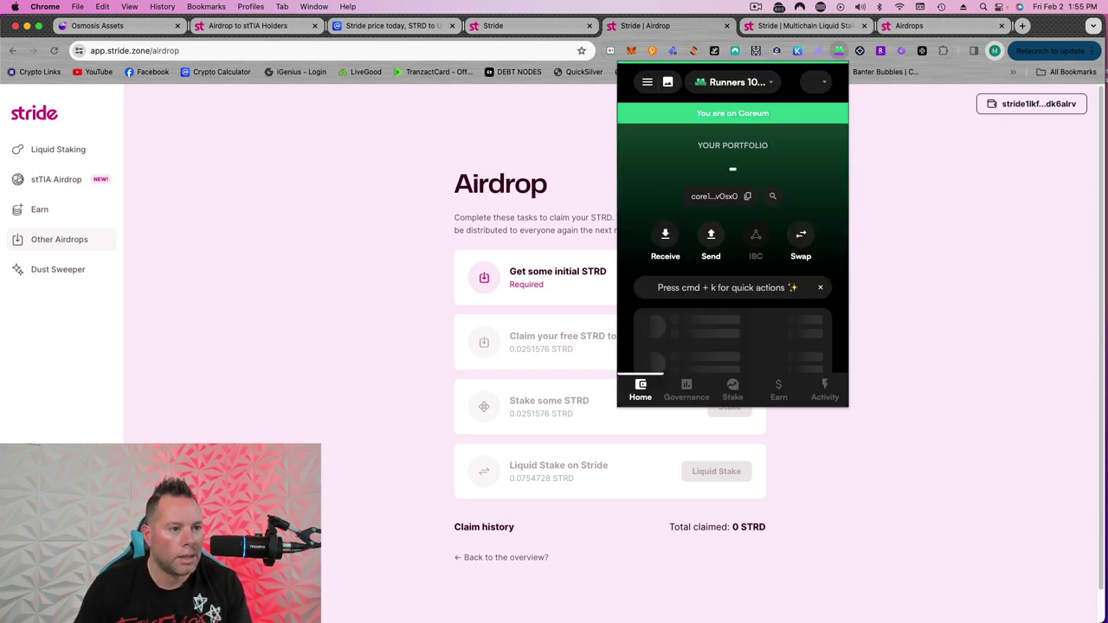
- Switch Leap to the Stride chain and check the 12.480 stTIA balance in the token list
{"action": "left_click", "coordinate": [821, 83]}
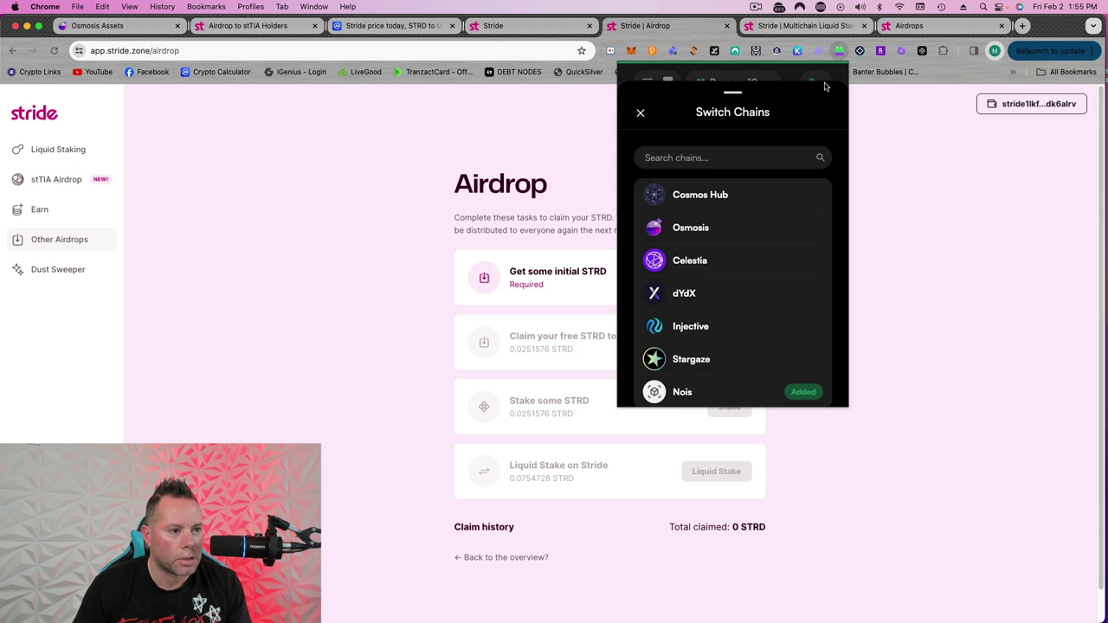
{"action": "type", "text": "str"}
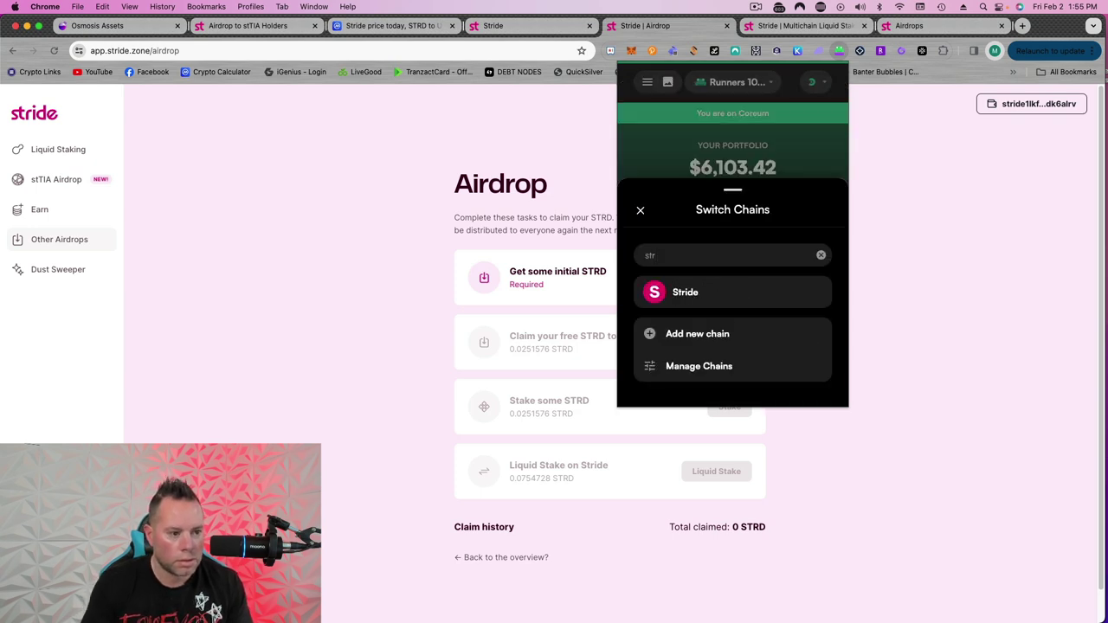
{"action": "left_click", "coordinate": [710, 292]}
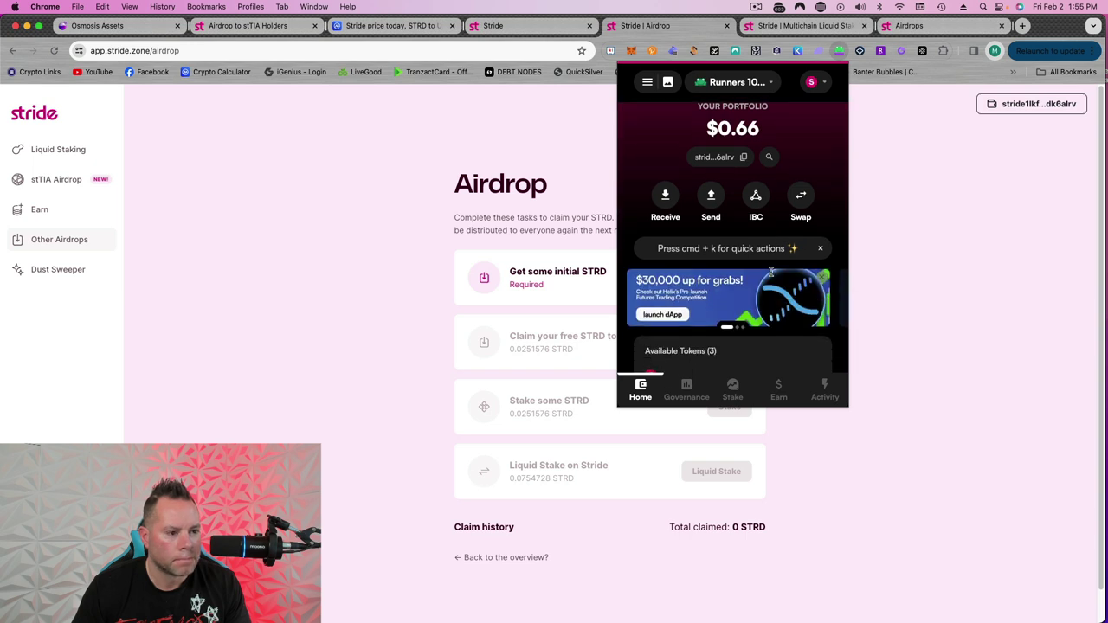
{"action": "scroll", "coordinate": [770, 272], "scroll_direction": "down", "scroll_amount": 4}
{"action": "scroll", "coordinate": [770, 272], "scroll_direction": "down", "scroll_amount": 1}
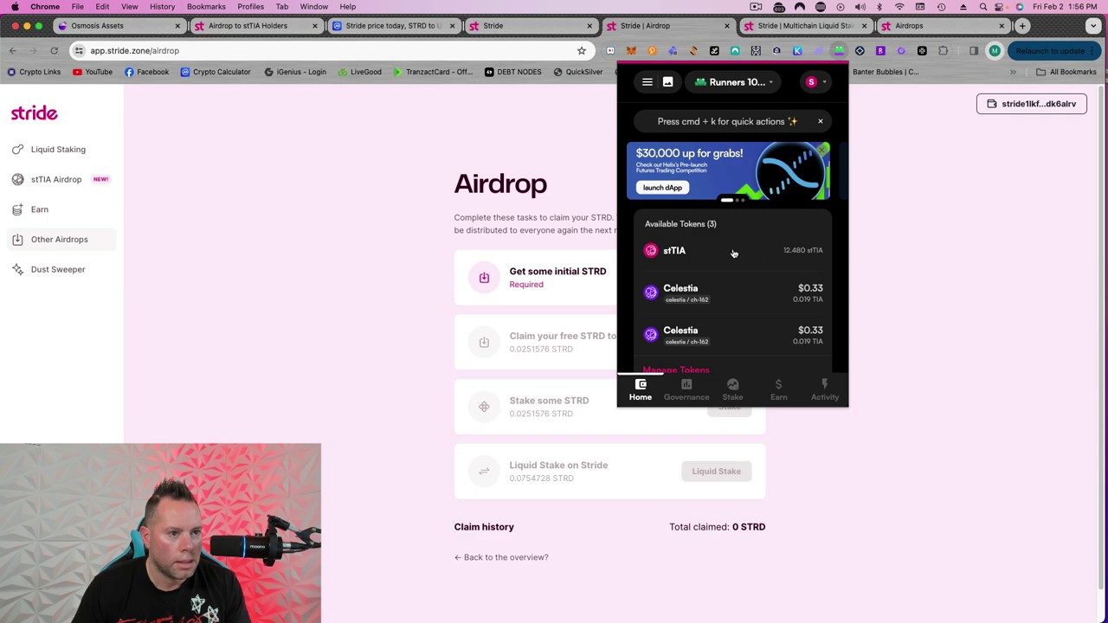
{"action": "scroll", "coordinate": [742, 285], "scroll_direction": "down", "scroll_amount": 2}
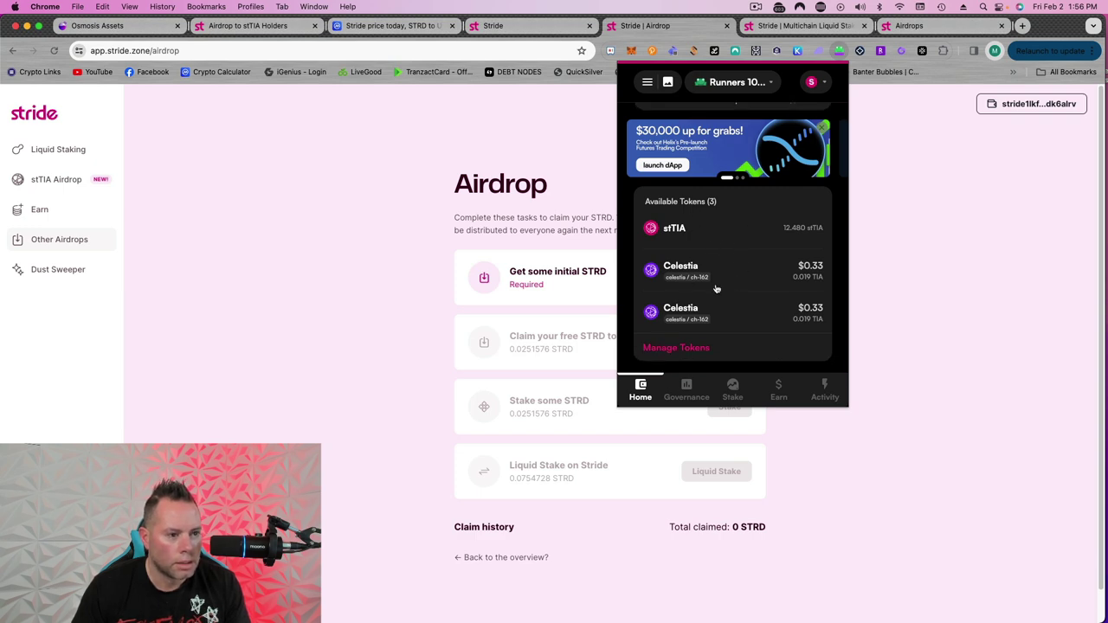
{"action": "scroll", "coordinate": [716, 289], "scroll_direction": "up", "scroll_amount": 2}
{"action": "scroll", "coordinate": [716, 289], "scroll_direction": "up", "scroll_amount": 3}
{"action": "scroll", "coordinate": [716, 289], "scroll_direction": "down", "scroll_amount": 3}
{"action": "scroll", "coordinate": [716, 289], "scroll_direction": "up", "scroll_amount": 1}
{"action": "scroll", "coordinate": [716, 289], "scroll_direction": "up", "scroll_amount": 2}
{"action": "scroll", "coordinate": [719, 284], "scroll_direction": "up", "scroll_amount": 1}
{"action": "scroll", "coordinate": [727, 275], "scroll_direction": "up", "scroll_amount": 1}
{"action": "scroll", "coordinate": [742, 262], "scroll_direction": "up", "scroll_amount": 1}
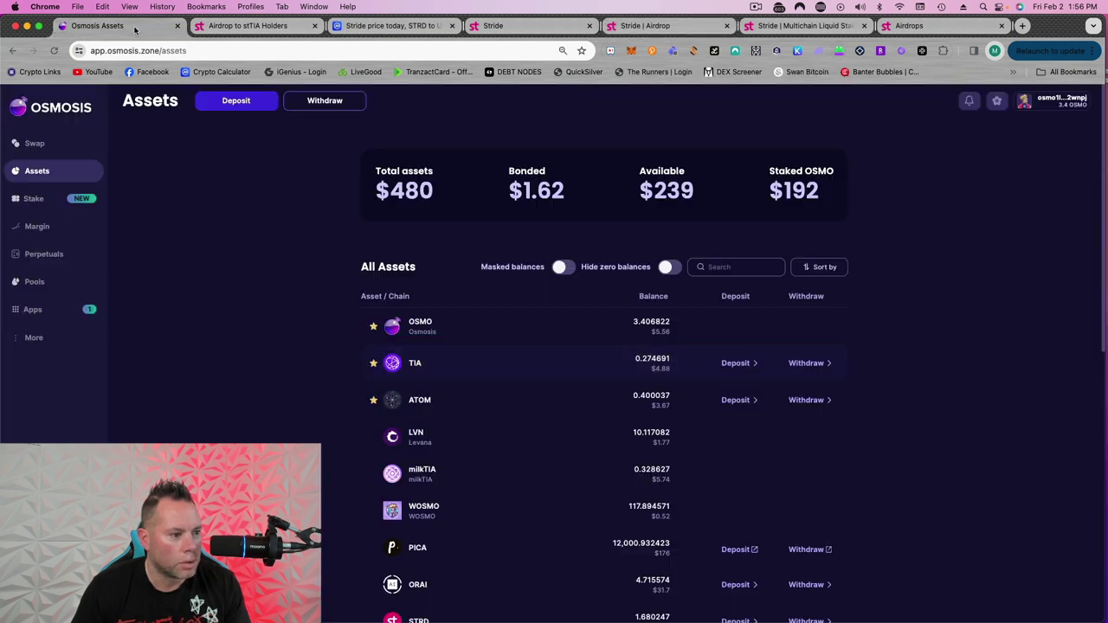
- Withdraw 1 STRD from Osmosis to Stride, approving the connection and the transaction
{"action": "left_click", "coordinate": [137, 27]}
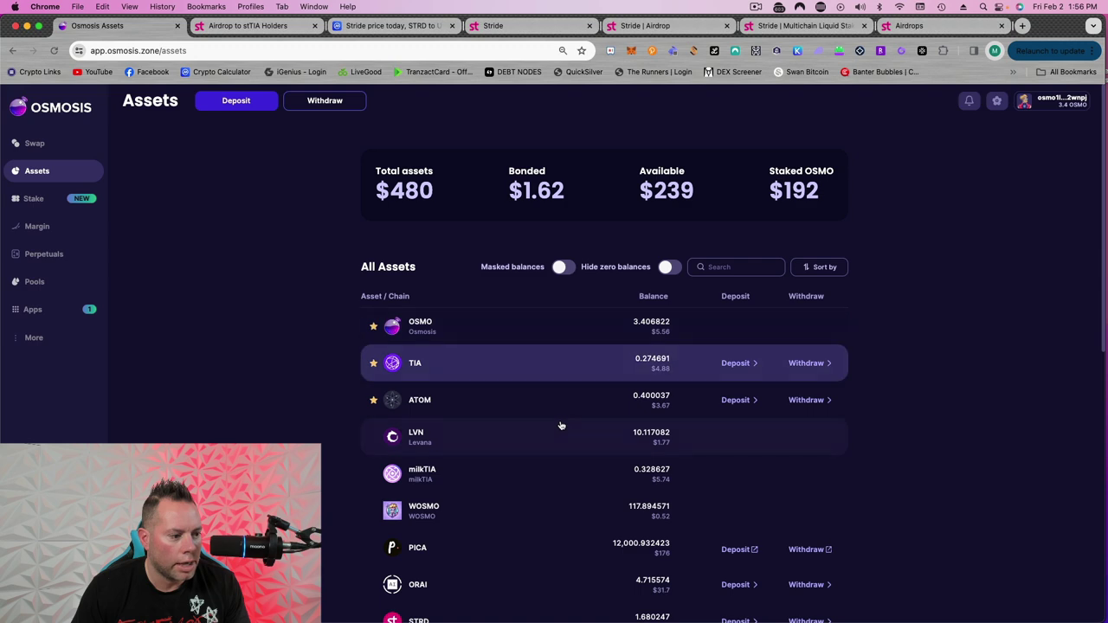
{"action": "scroll", "coordinate": [554, 433], "scroll_direction": "down", "scroll_amount": 3}
{"action": "left_click", "coordinate": [800, 512]}
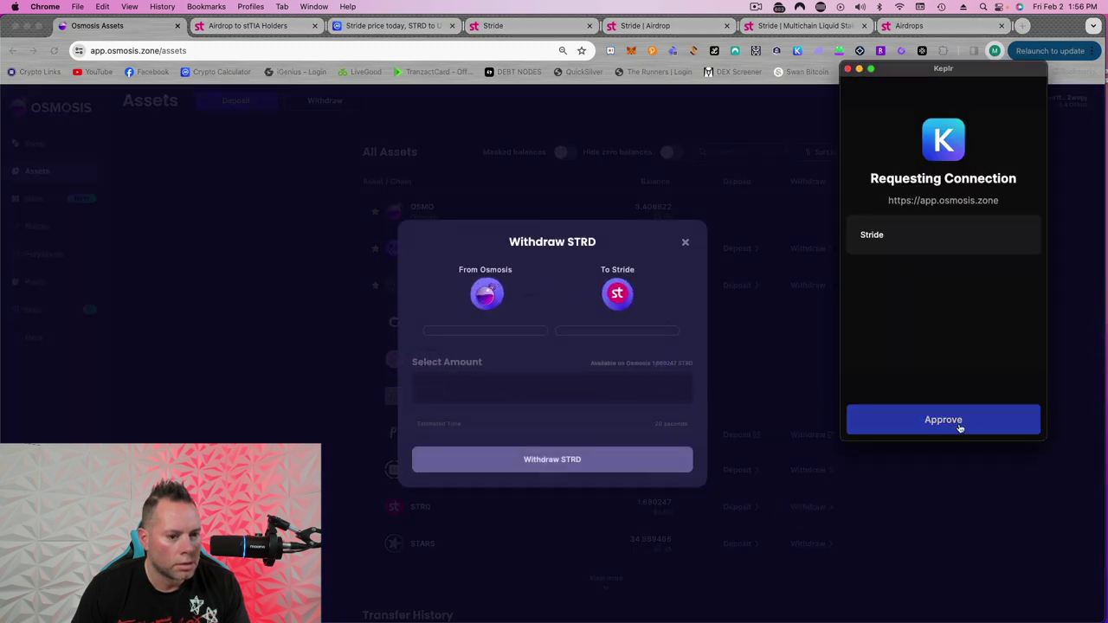
{"action": "left_click", "coordinate": [959, 427]}
{"action": "left_click", "coordinate": [577, 396]}
{"action": "type", "text": "1"}
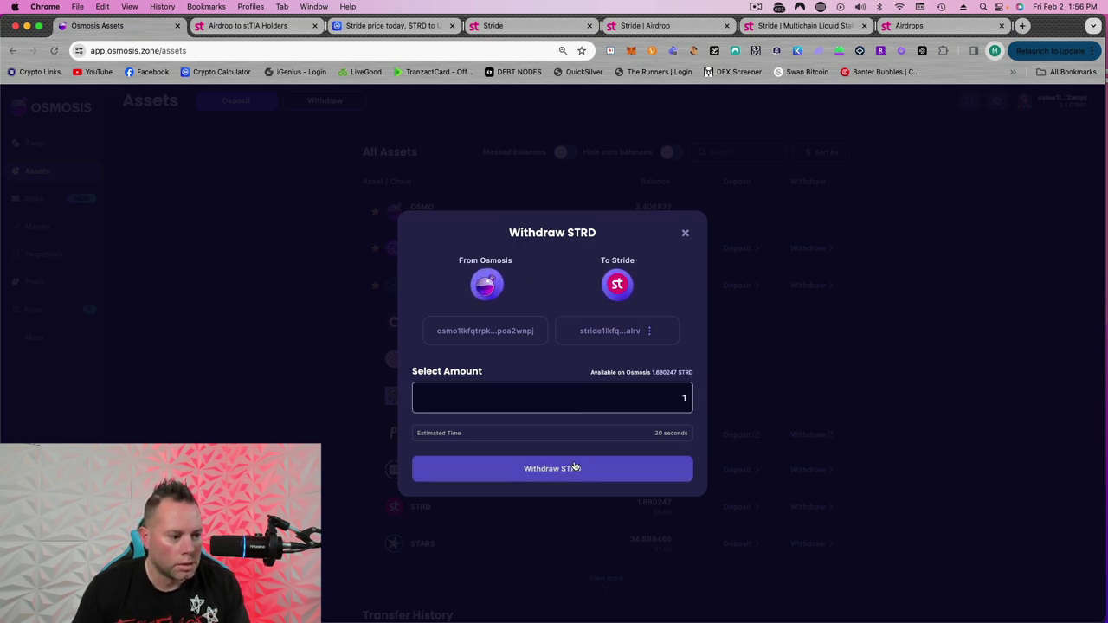
{"action": "left_click", "coordinate": [574, 467]}
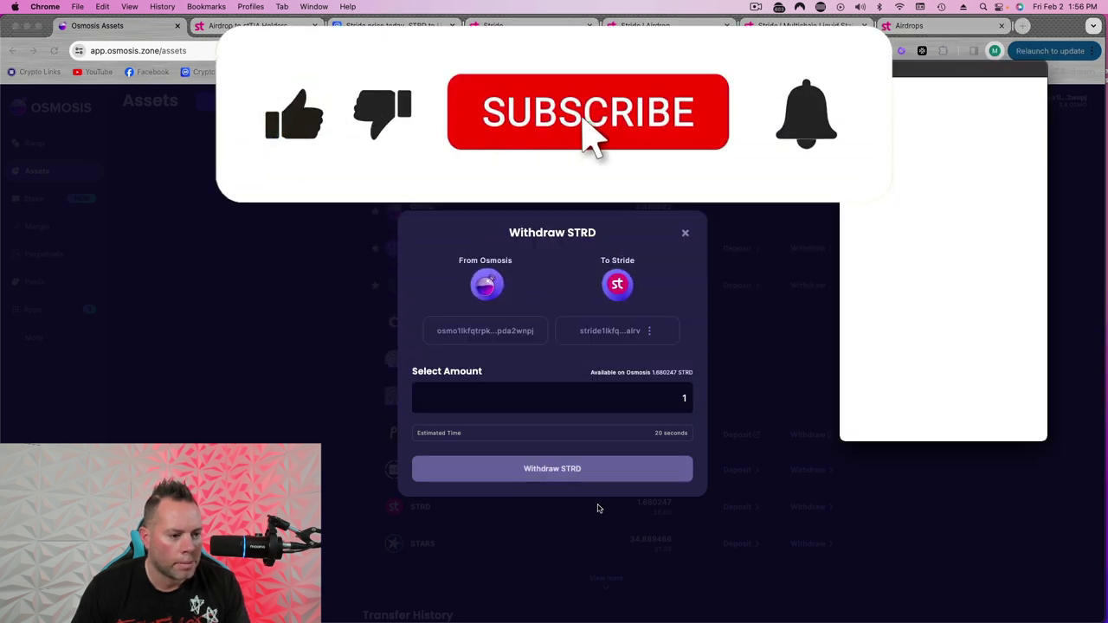
{"action": "left_click", "coordinate": [957, 420]}
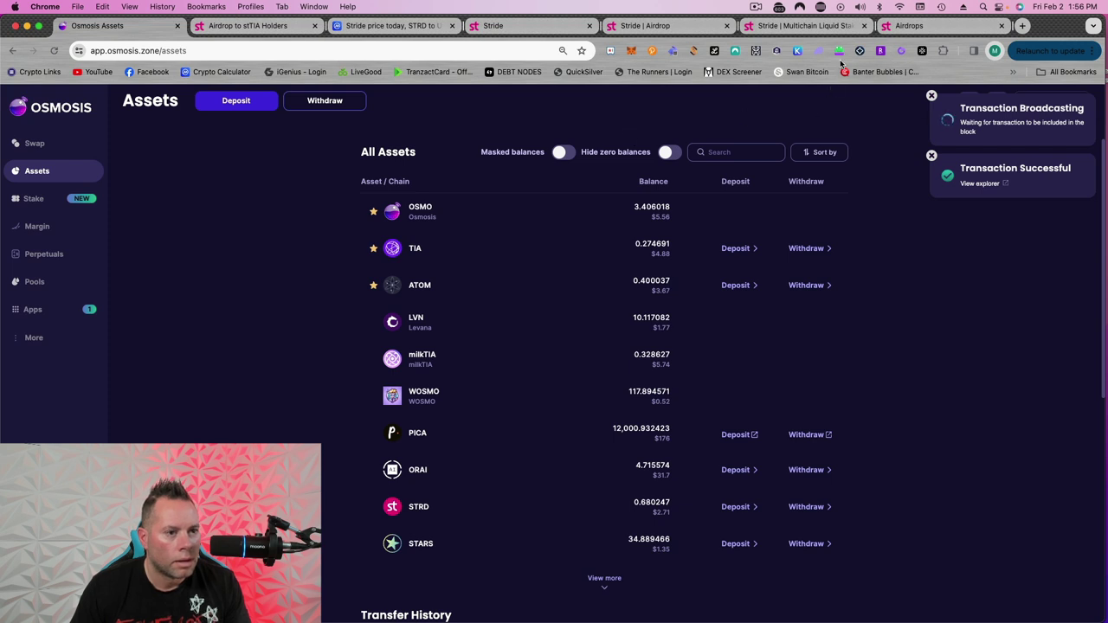
- Check the Stride wallet balances, then return to the Stride airdrop page
{"action": "left_click", "coordinate": [839, 54]}
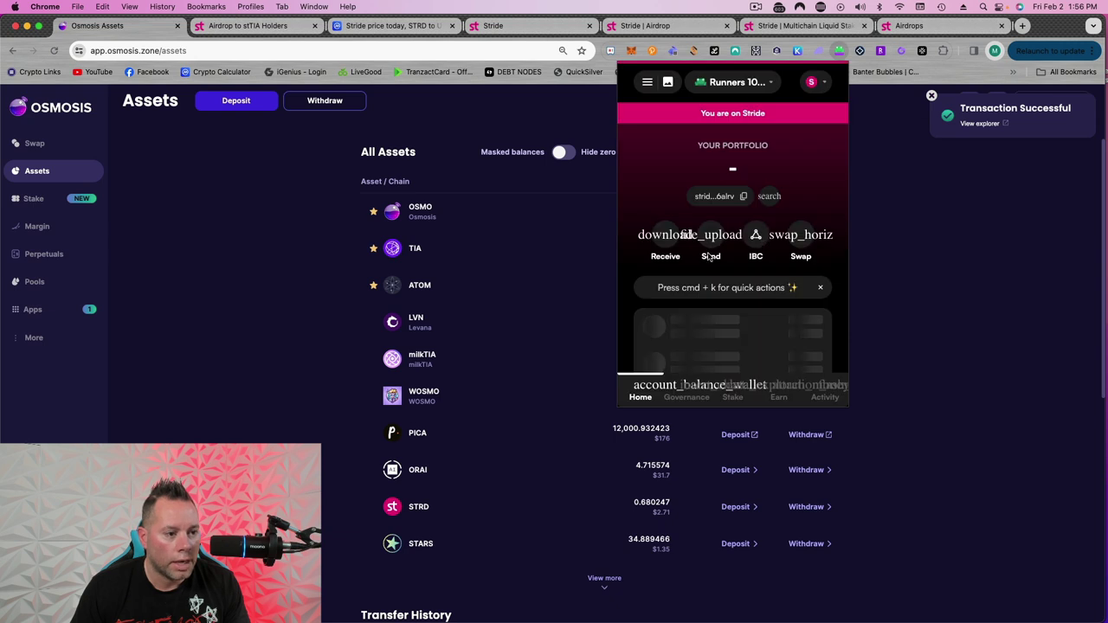
{"action": "scroll", "coordinate": [733, 251], "scroll_direction": "down", "scroll_amount": 2}
{"action": "scroll", "coordinate": [733, 252], "scroll_direction": "down", "scroll_amount": 3}
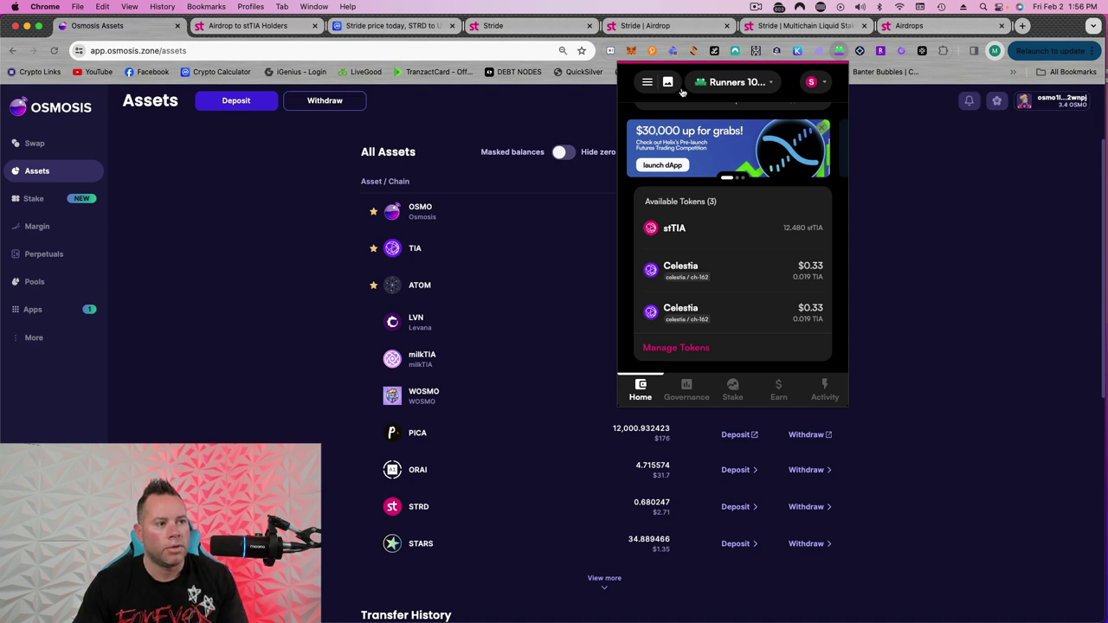
{"action": "left_click", "coordinate": [673, 26]}
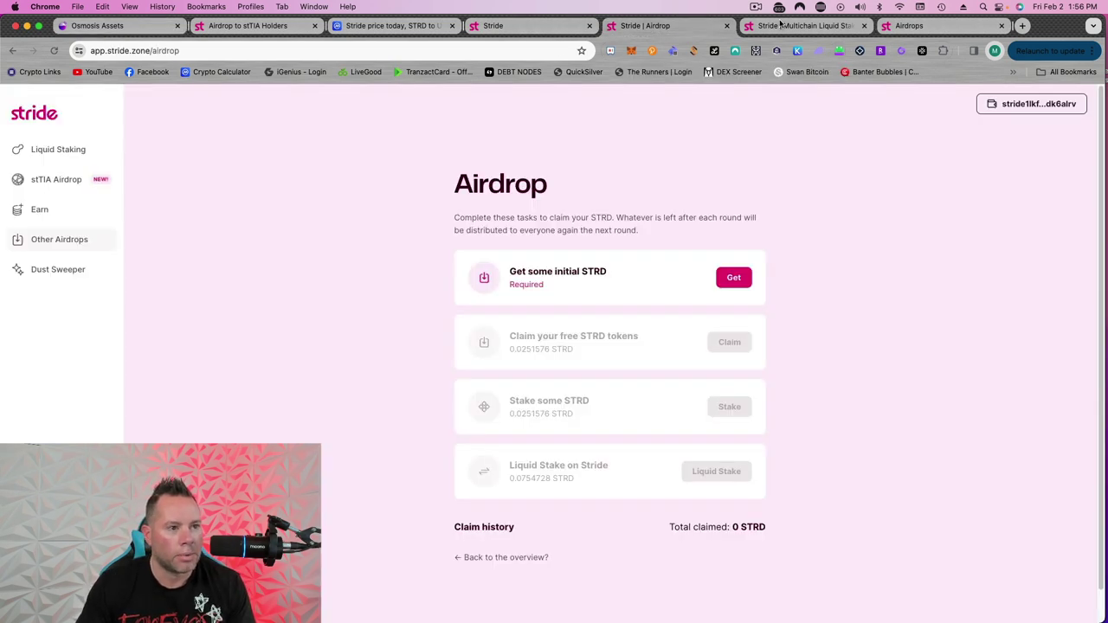
- Reread the stTIA airdrop article's whitelisted locations, including Osmosis pool #1428, then return to Osmosis assets
{"action": "left_click", "coordinate": [511, 26]}
{"action": "left_click", "coordinate": [279, 27]}
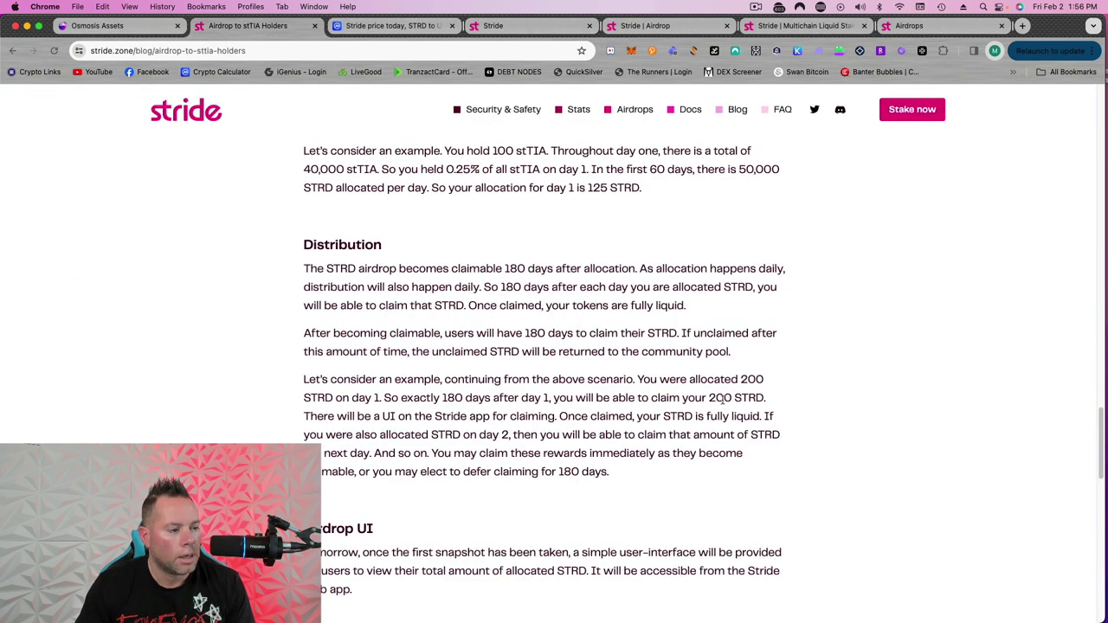
{"action": "scroll", "coordinate": [723, 398], "scroll_direction": "up", "scroll_amount": 3}
{"action": "scroll", "coordinate": [723, 398], "scroll_direction": "up", "scroll_amount": 3}
{"action": "scroll", "coordinate": [722, 398], "scroll_direction": "up", "scroll_amount": 2}
{"action": "scroll", "coordinate": [723, 399], "scroll_direction": "up", "scroll_amount": 2}
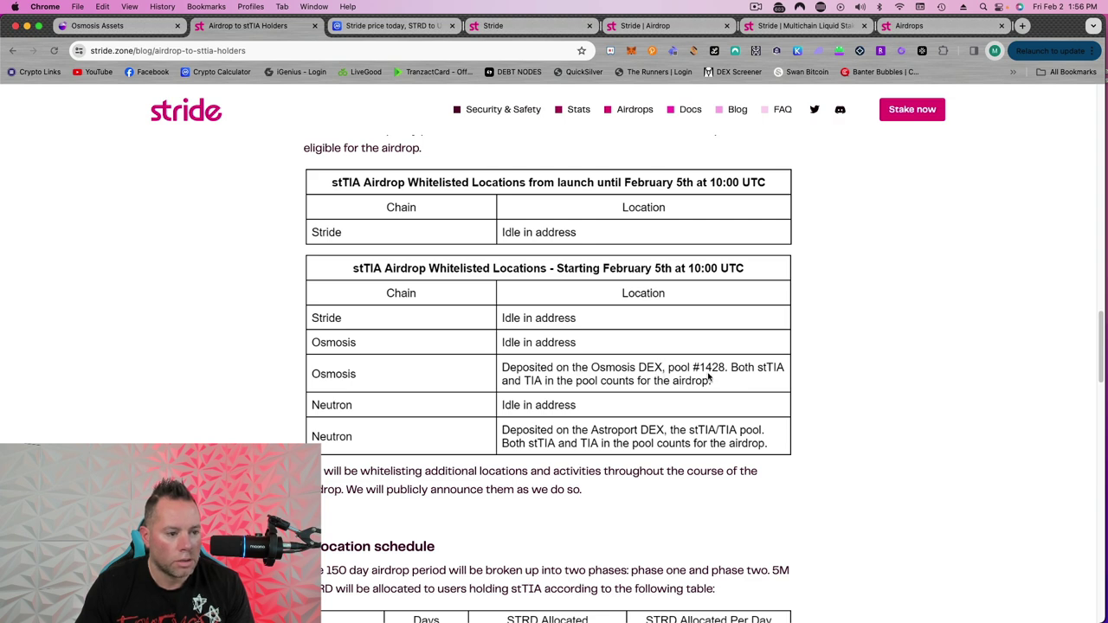
{"action": "left_click", "coordinate": [97, 26]}
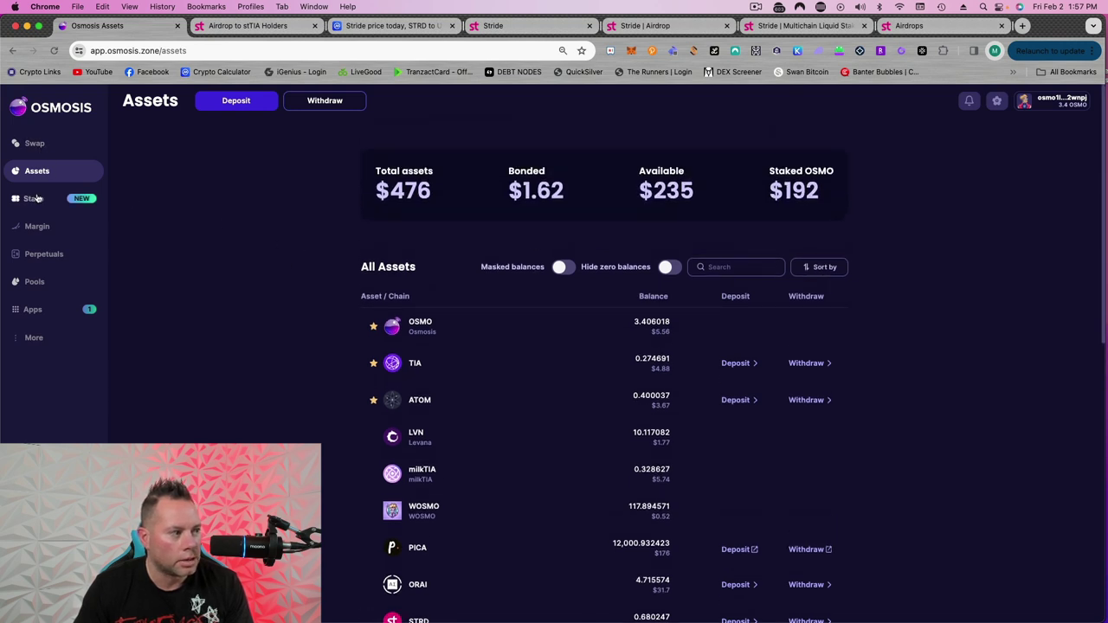
- Search Osmosis pools for #1428 (stTIA/TIA, 20% APR), then go back to the Stride airdrop page
{"action": "left_click", "coordinate": [45, 199]}
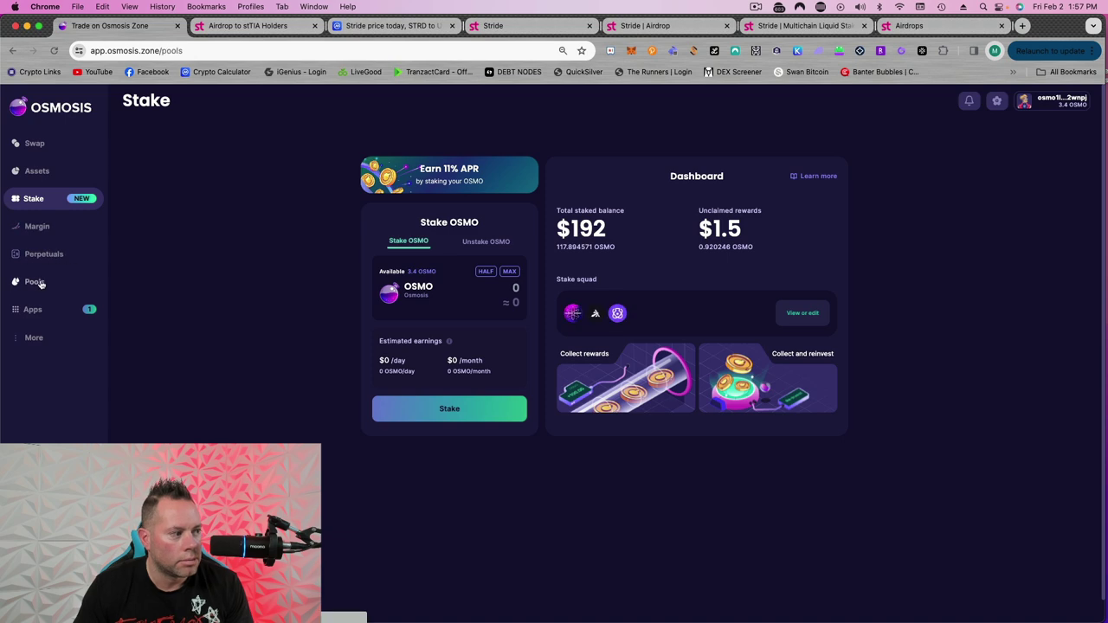
{"action": "left_click", "coordinate": [36, 283]}
{"action": "scroll", "coordinate": [737, 346], "scroll_direction": "down", "scroll_amount": 3}
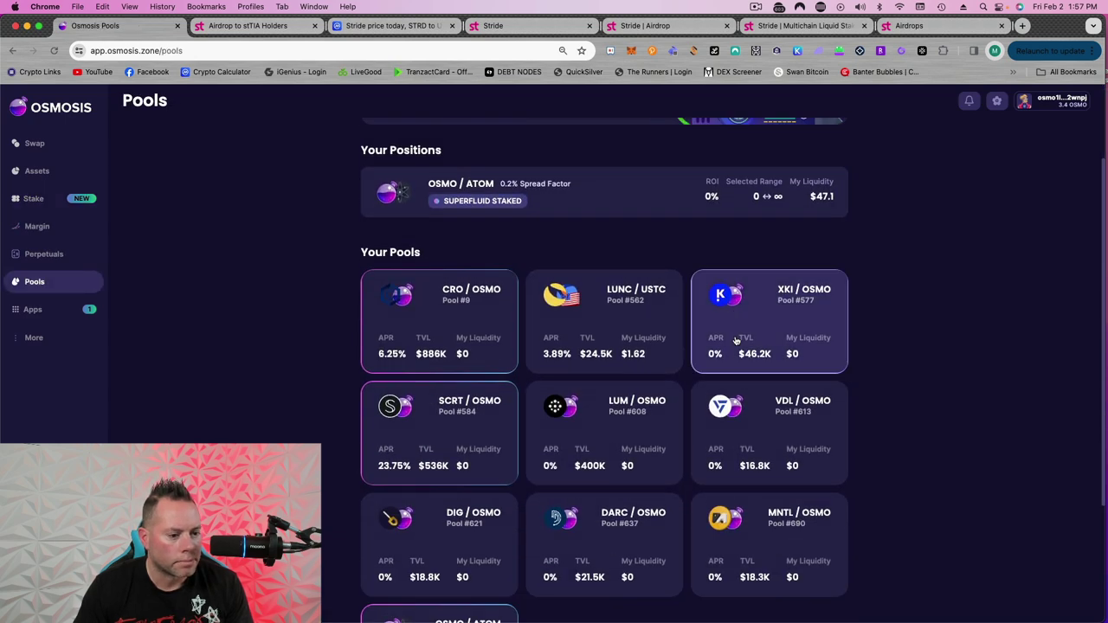
{"action": "scroll", "coordinate": [736, 342], "scroll_direction": "down", "scroll_amount": 2}
{"action": "scroll", "coordinate": [745, 363], "scroll_direction": "down", "scroll_amount": 3}
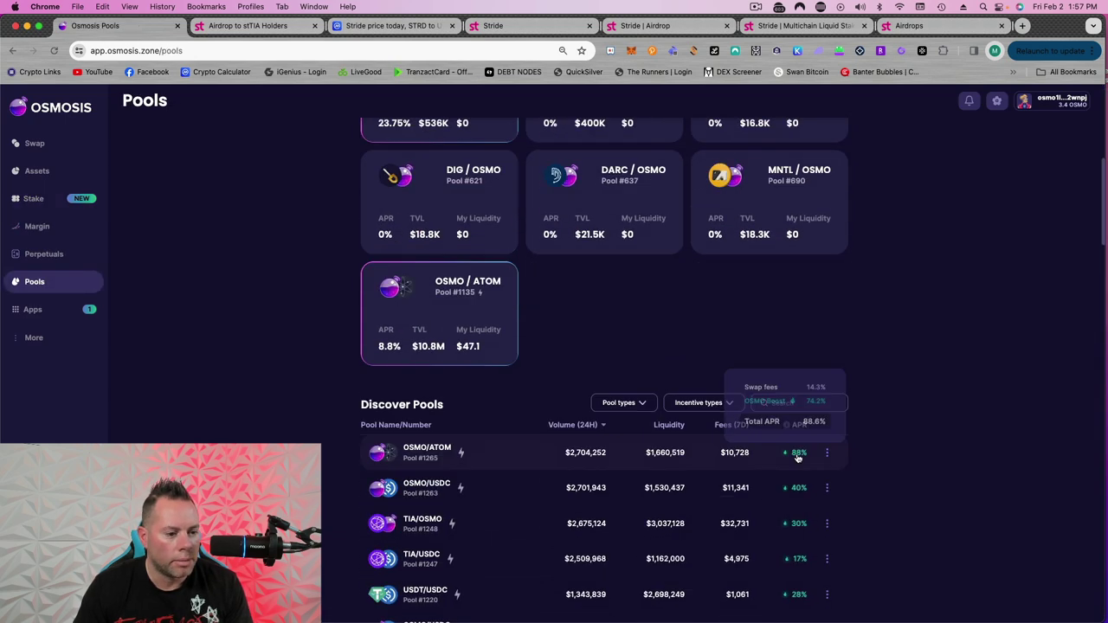
{"action": "left_click", "coordinate": [786, 402]}
{"action": "type", "text": "1428"}
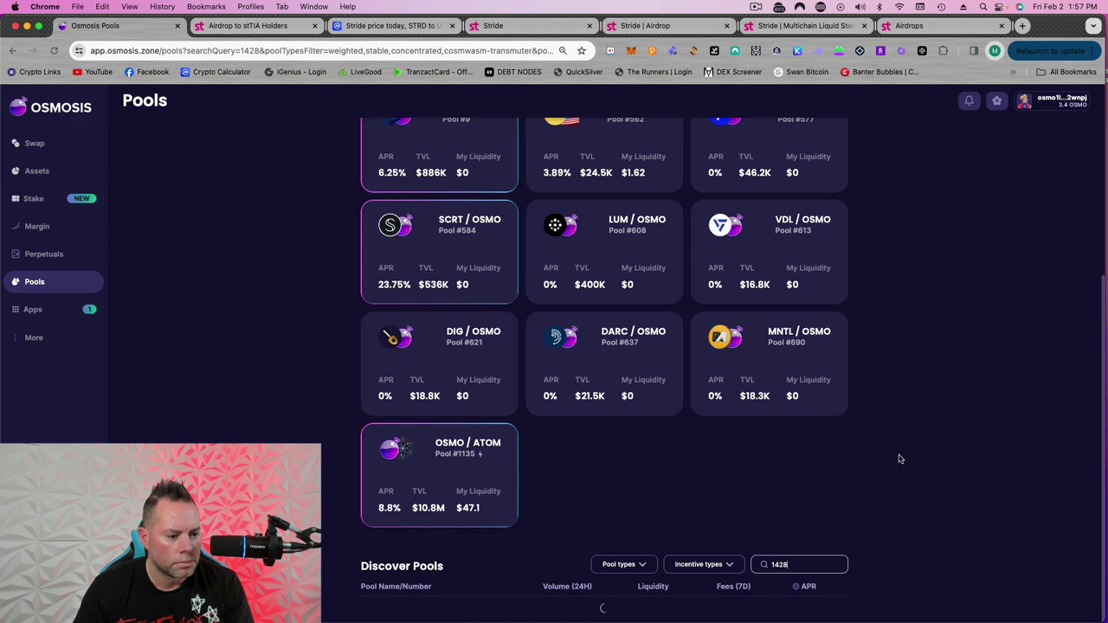
{"action": "scroll", "coordinate": [875, 458], "scroll_direction": "down", "scroll_amount": 5}
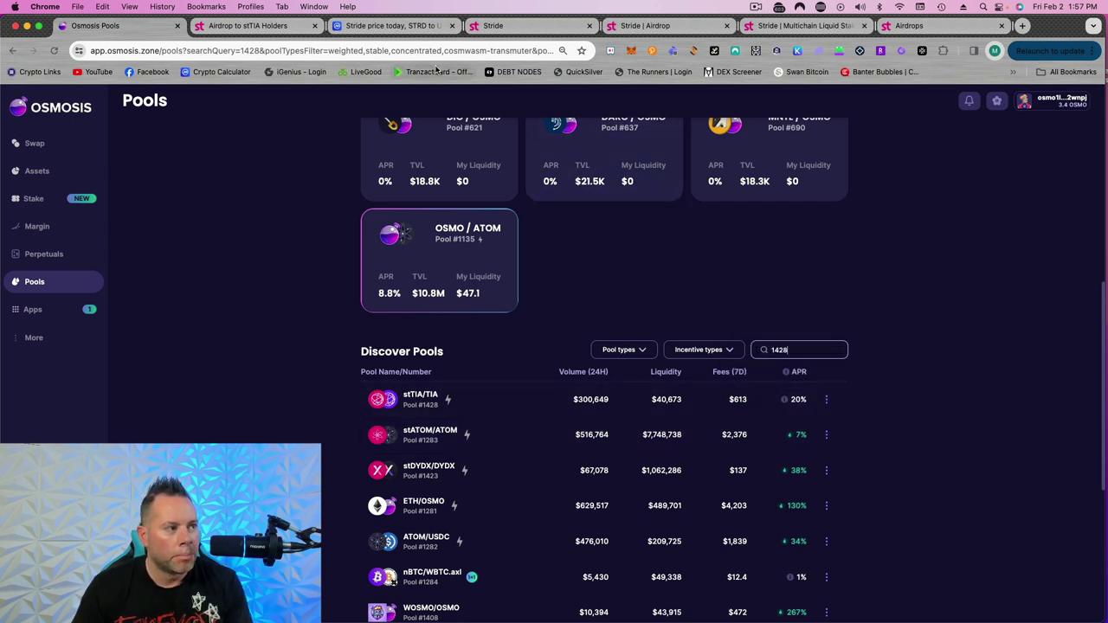
{"action": "left_click", "coordinate": [537, 28]}
{"action": "left_click", "coordinate": [618, 28]}
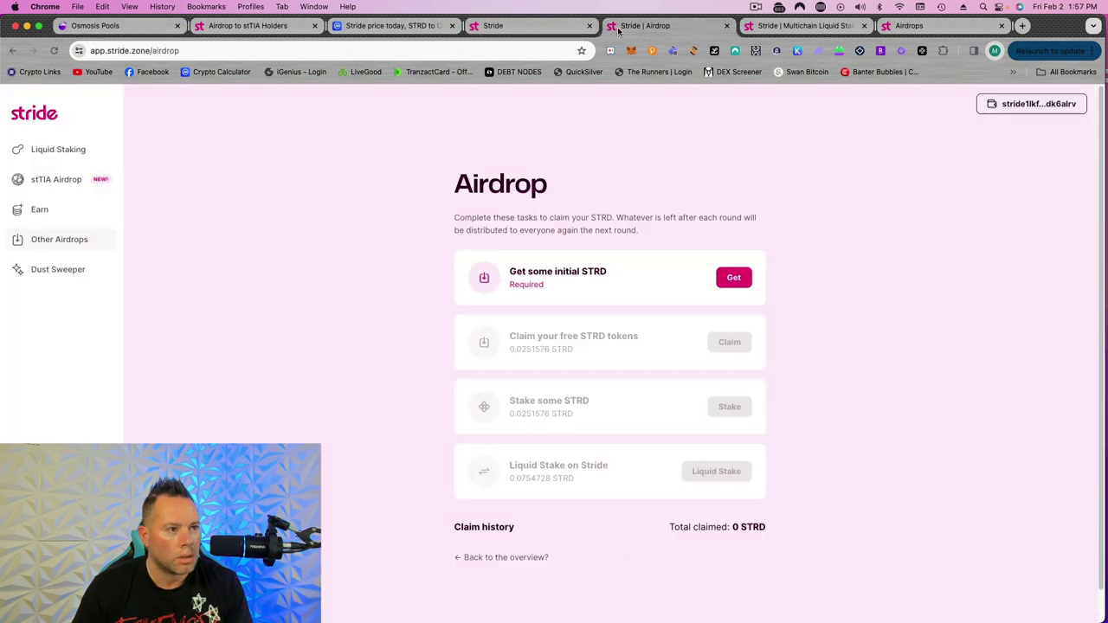
- Open Stride's TIA liquid staking page and view the Assets showing 12.48 stTIA and 0.406 TIA
{"action": "left_click", "coordinate": [67, 152]}
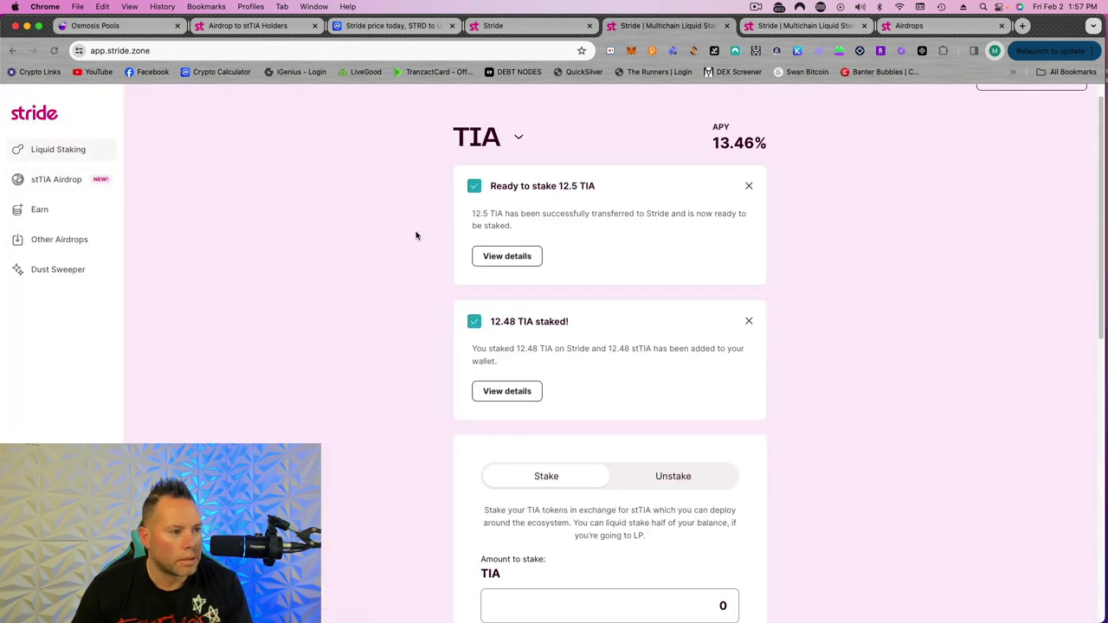
{"action": "scroll", "coordinate": [415, 235], "scroll_direction": "down", "scroll_amount": 6}
{"action": "scroll", "coordinate": [415, 236], "scroll_direction": "down", "scroll_amount": 2}
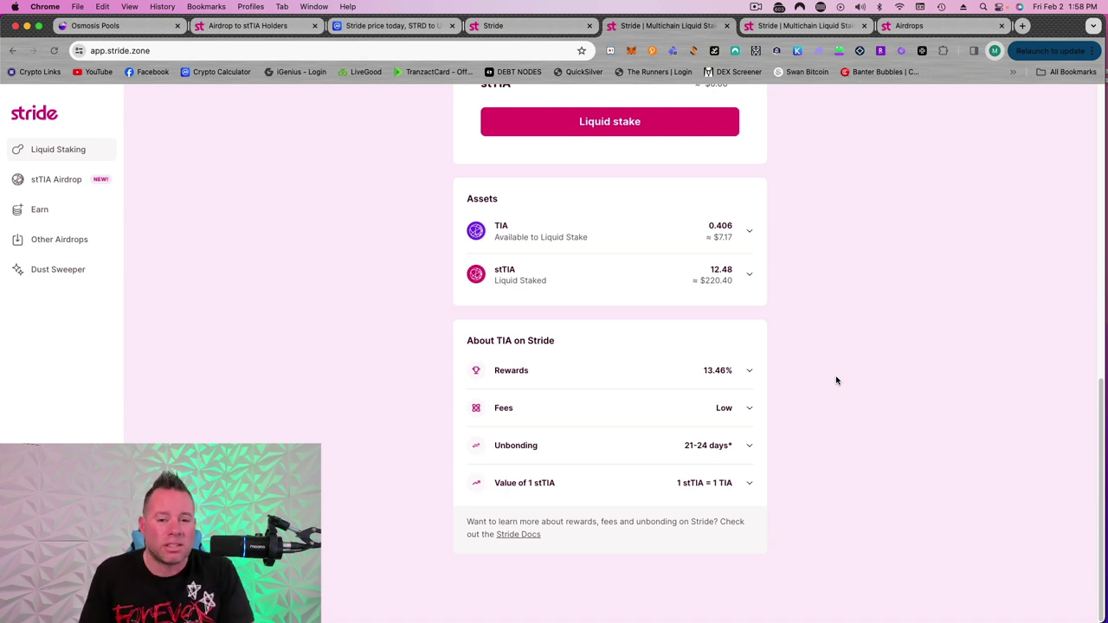
- Review the 32 TIA delegated on Celestia in Keplr Dashboard, cancelling Cosmostation's unstake form
{"action": "left_click", "coordinate": [797, 51]}
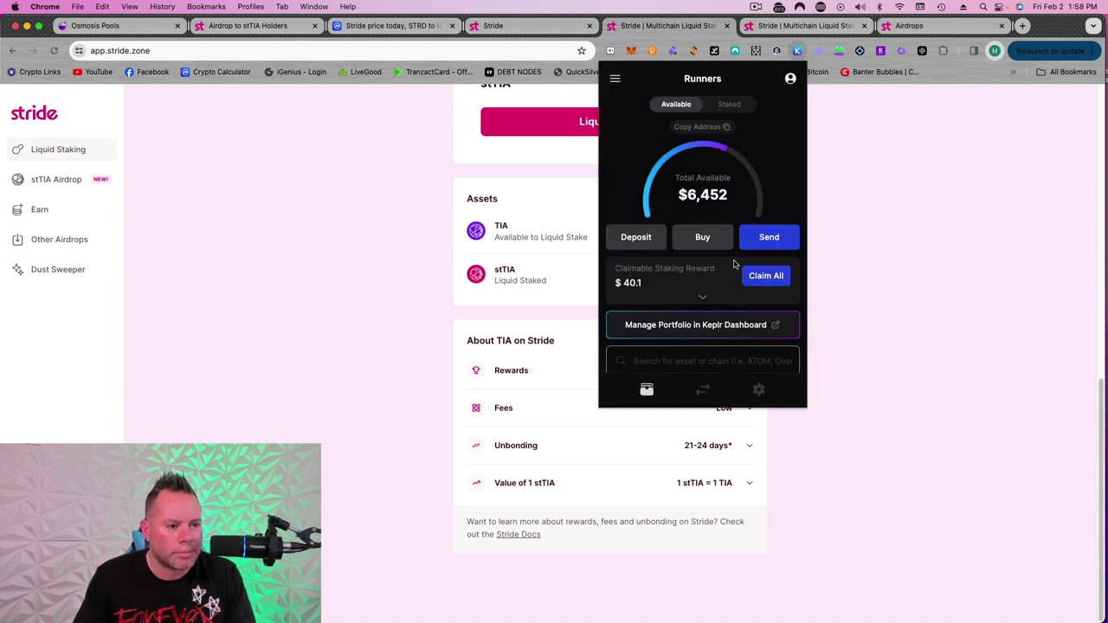
{"action": "left_click", "coordinate": [704, 322]}
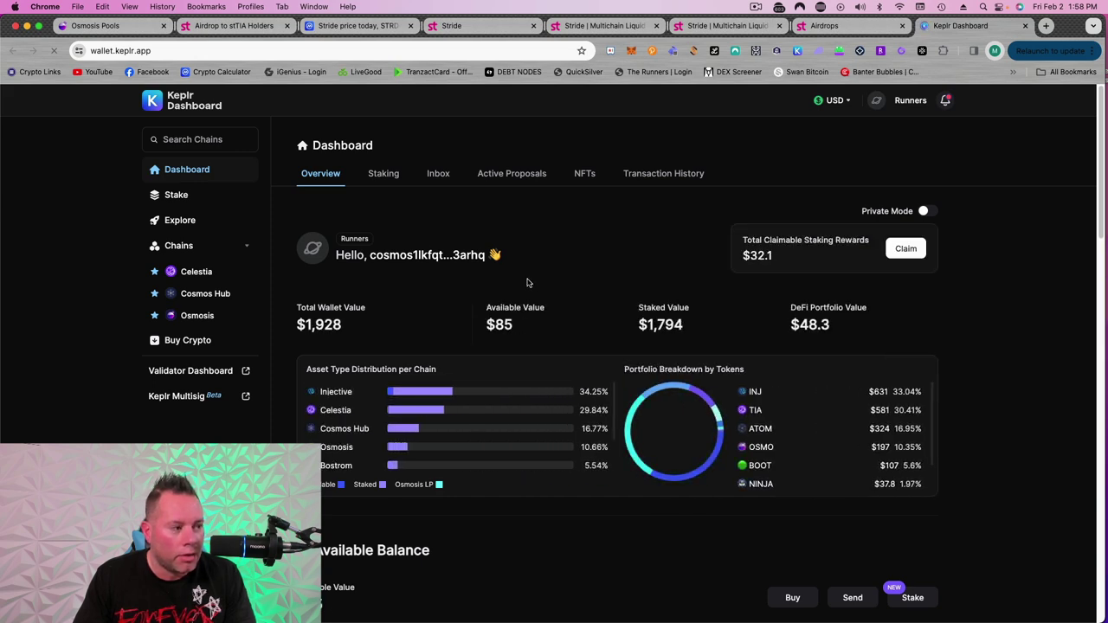
{"action": "scroll", "coordinate": [526, 286], "scroll_direction": "down", "scroll_amount": 5}
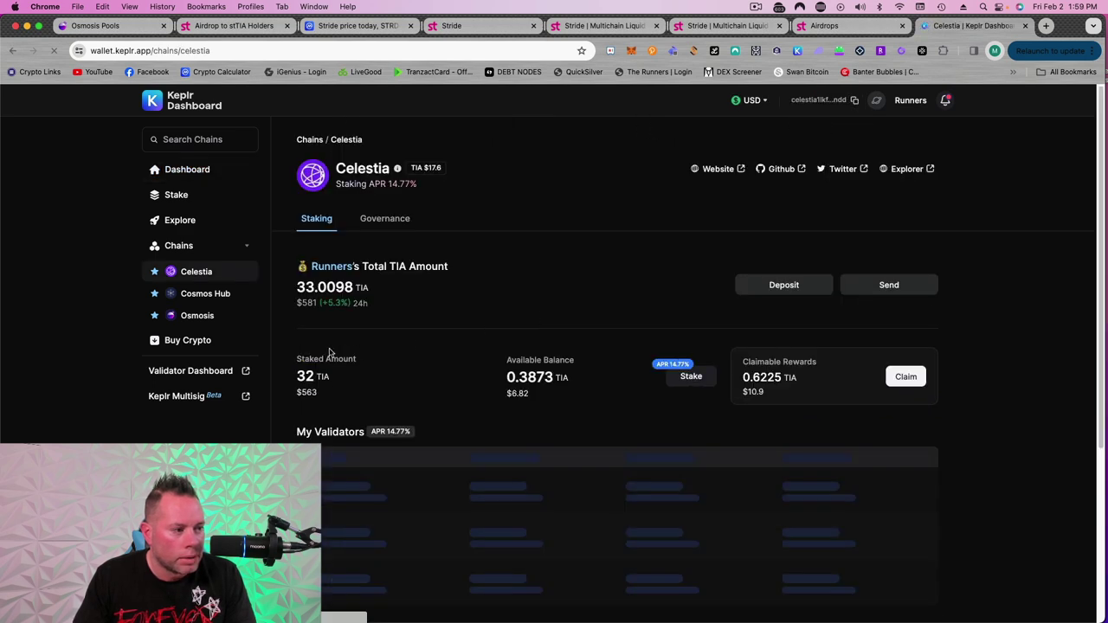
{"action": "left_click", "coordinate": [519, 407]}
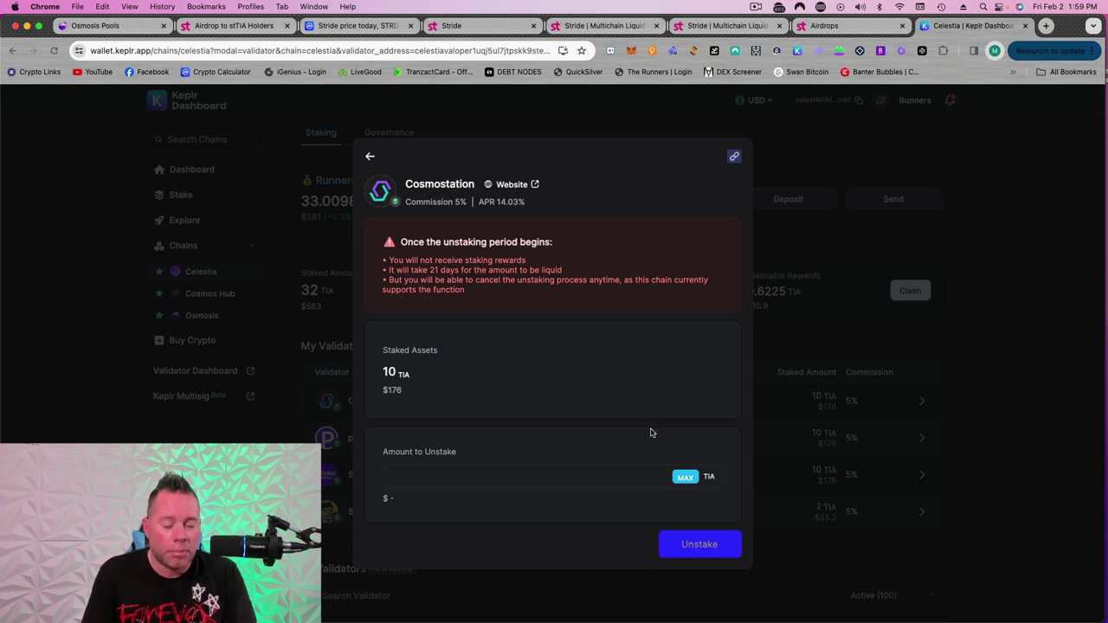
{"action": "left_click", "coordinate": [371, 159]}
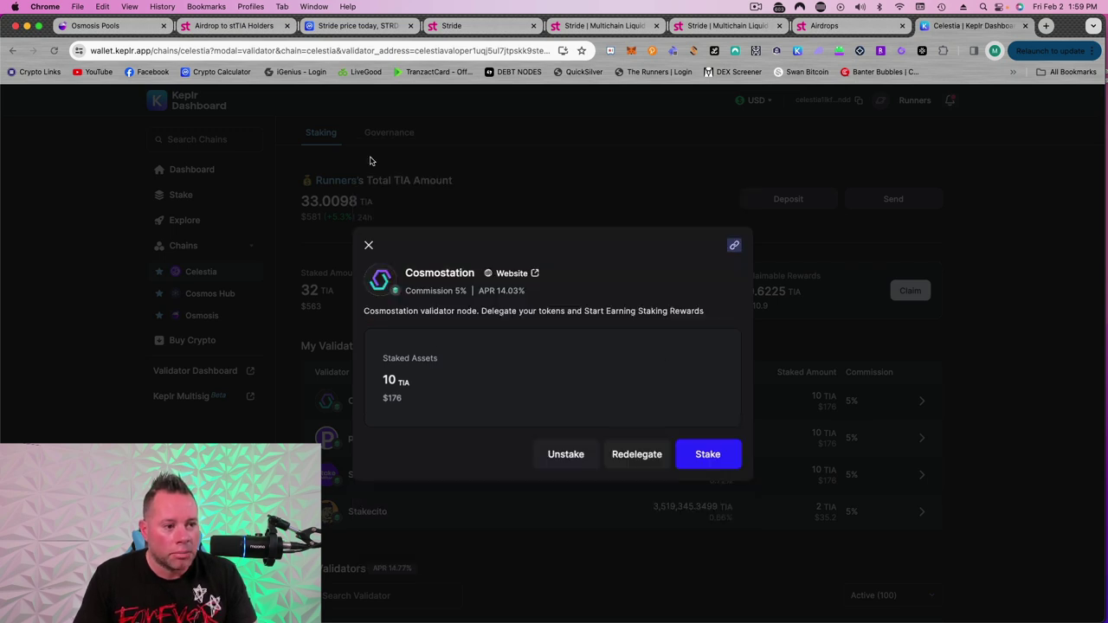
{"action": "left_click", "coordinate": [370, 247]}
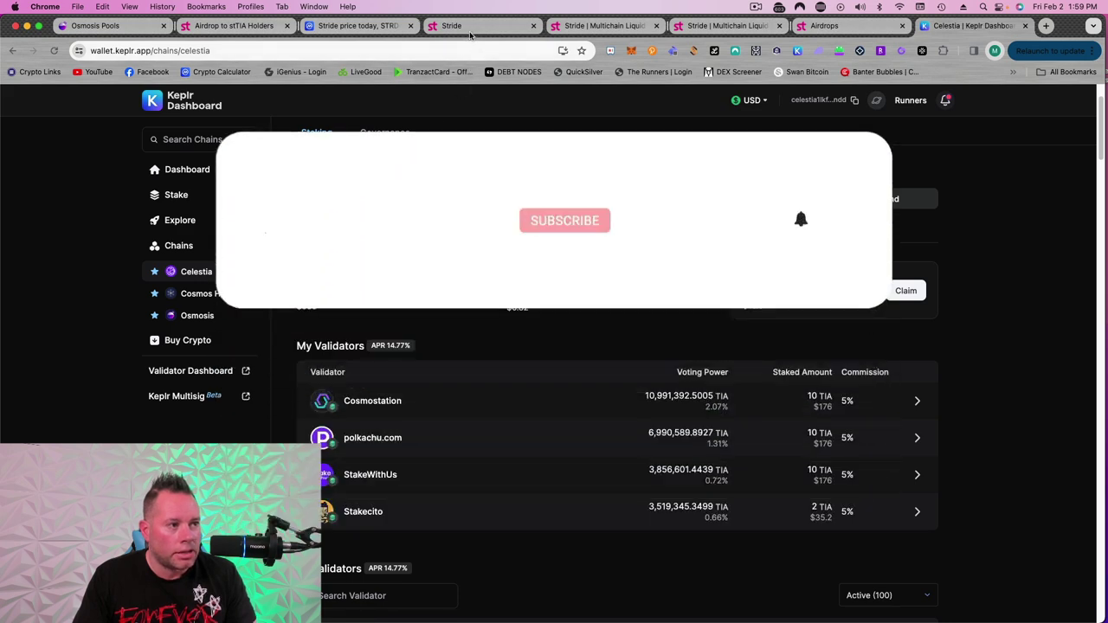
- Switch back to the stride.zone home page tab
{"action": "left_click", "coordinate": [470, 33]}
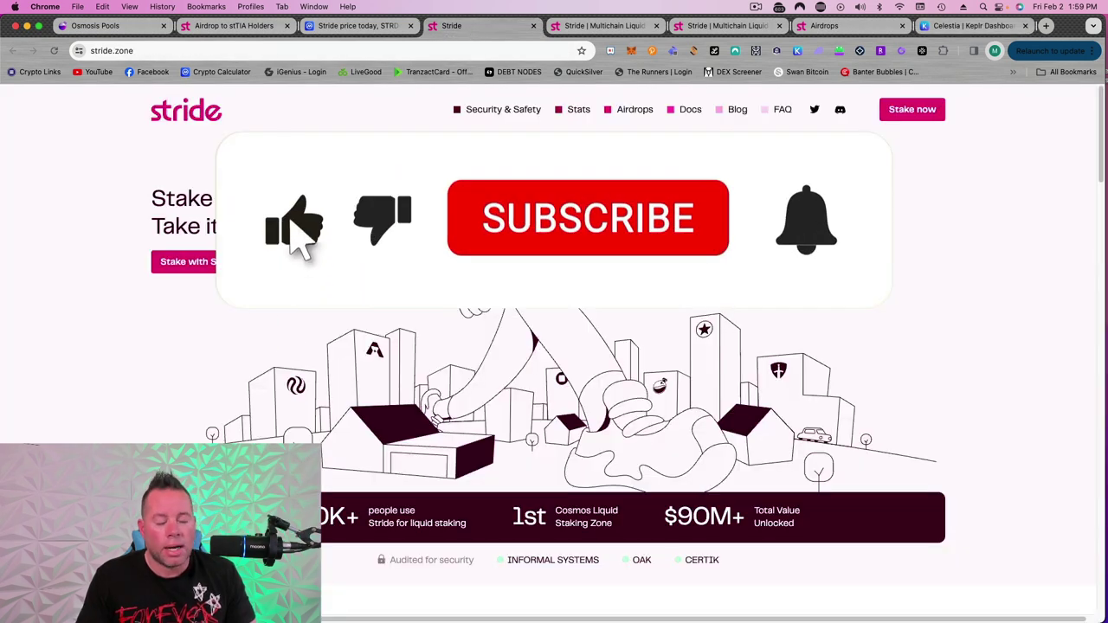